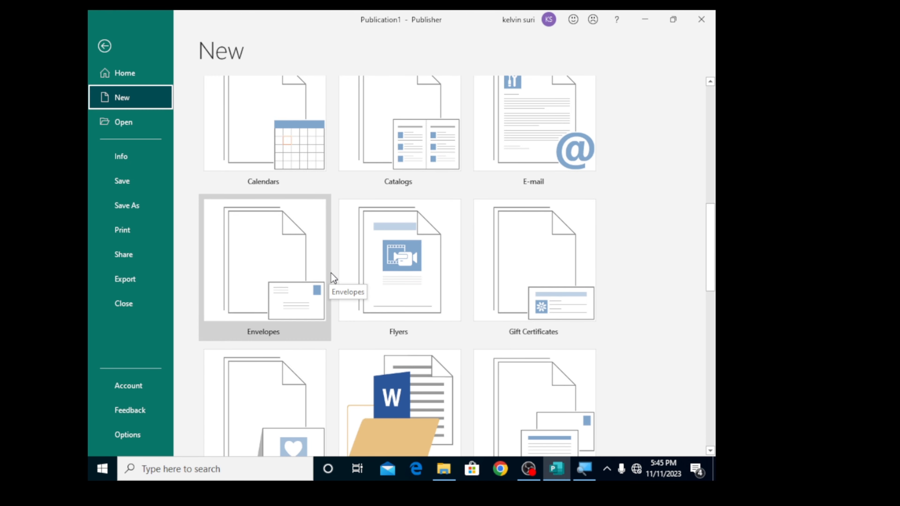
- Browse the built-in template categories for new publications, from the blank page sizes through to letterheads and menus
{"action": "scroll", "coordinate": [332, 273], "scroll_direction": "up", "scroll_amount": 2}
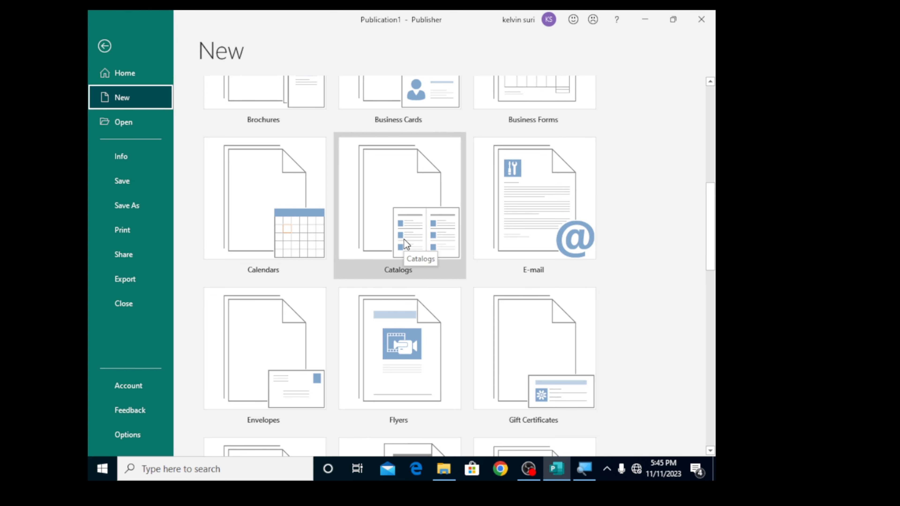
{"action": "scroll", "coordinate": [324, 213], "scroll_direction": "up", "scroll_amount": 2}
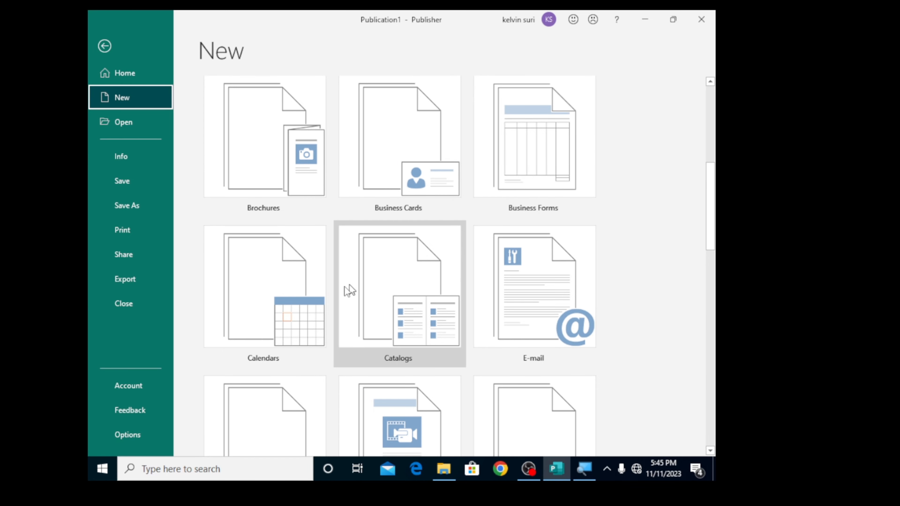
{"action": "scroll", "coordinate": [349, 291], "scroll_direction": "down", "scroll_amount": 4}
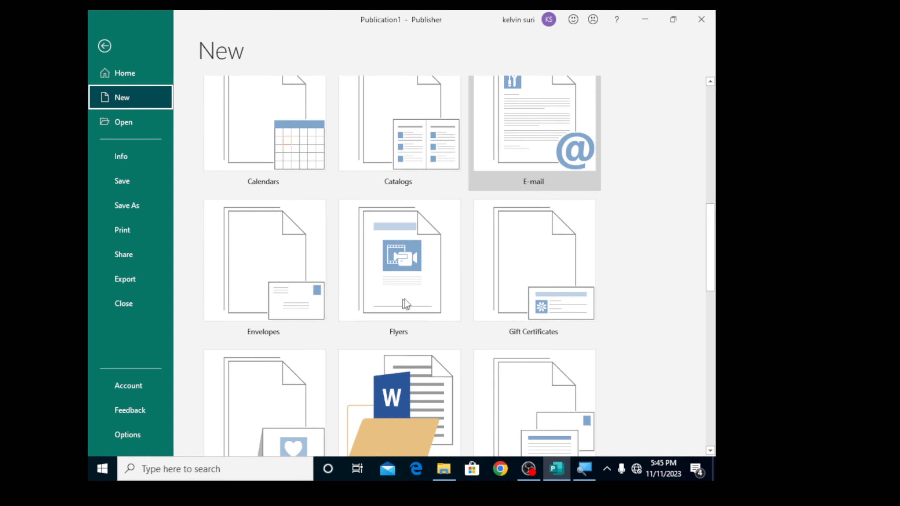
{"action": "scroll", "coordinate": [380, 312], "scroll_direction": "down", "scroll_amount": 1}
{"action": "scroll", "coordinate": [312, 351], "scroll_direction": "down", "scroll_amount": 5}
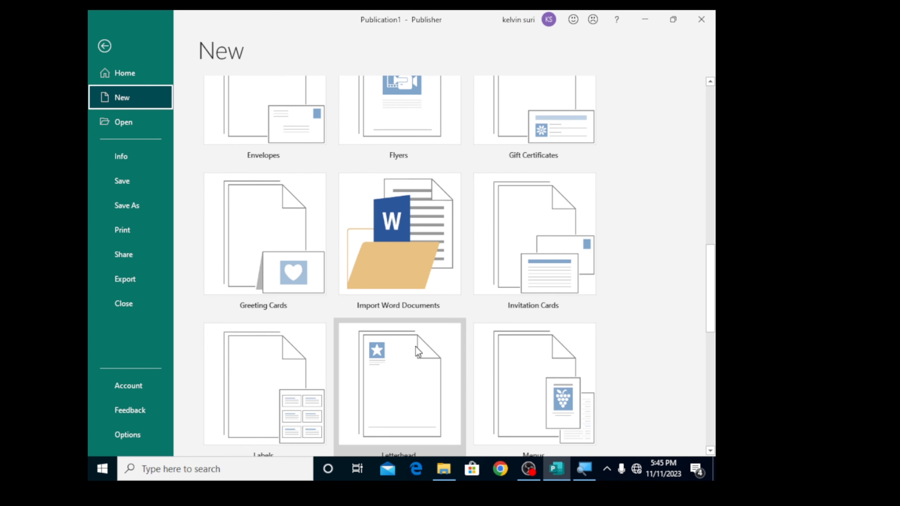
{"action": "scroll", "coordinate": [415, 347], "scroll_direction": "up", "scroll_amount": 3}
{"action": "scroll", "coordinate": [415, 300], "scroll_direction": "up", "scroll_amount": 10}
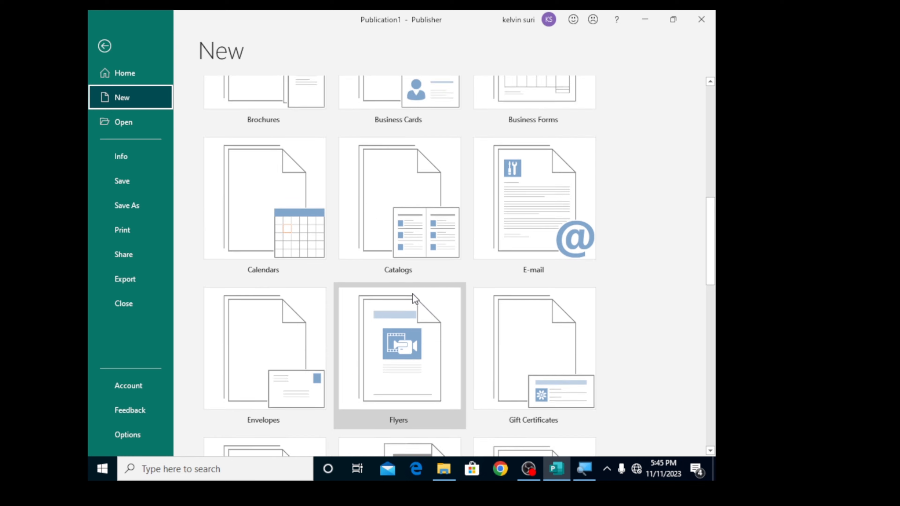
{"action": "scroll", "coordinate": [385, 263], "scroll_direction": "up", "scroll_amount": 6}
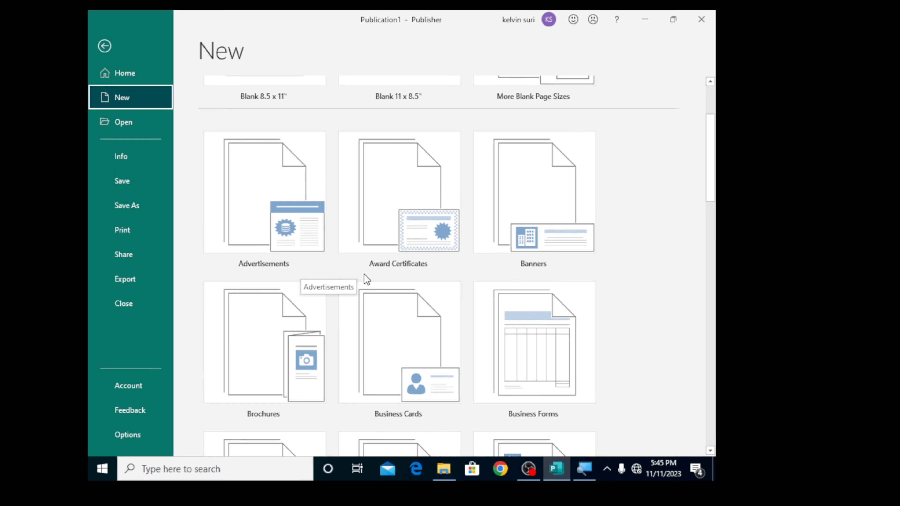
{"action": "scroll", "coordinate": [394, 360], "scroll_direction": "down", "scroll_amount": 8}
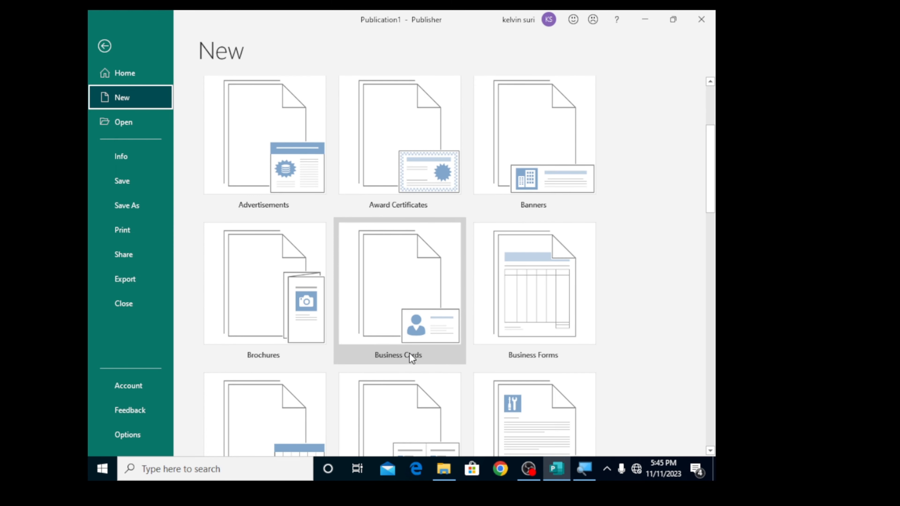
{"action": "scroll", "coordinate": [370, 336], "scroll_direction": "down", "scroll_amount": 2}
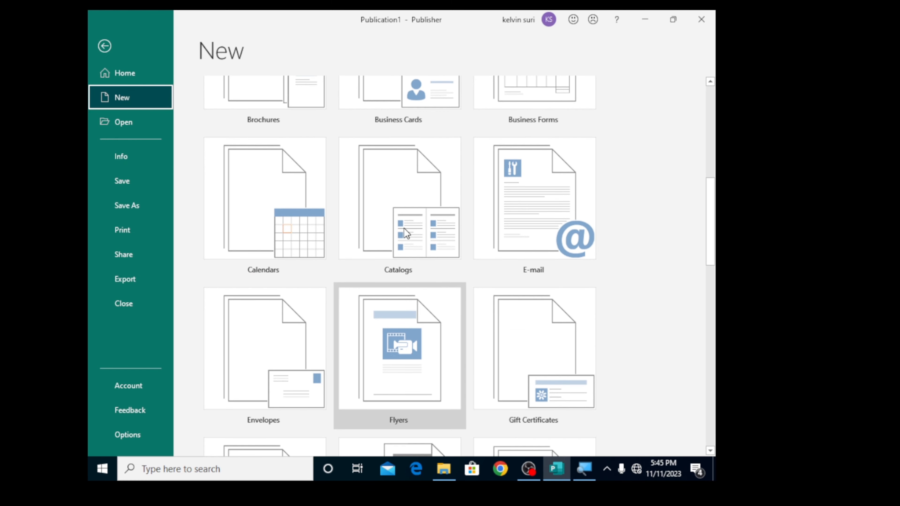
{"action": "scroll", "coordinate": [421, 329], "scroll_direction": "down", "scroll_amount": 8}
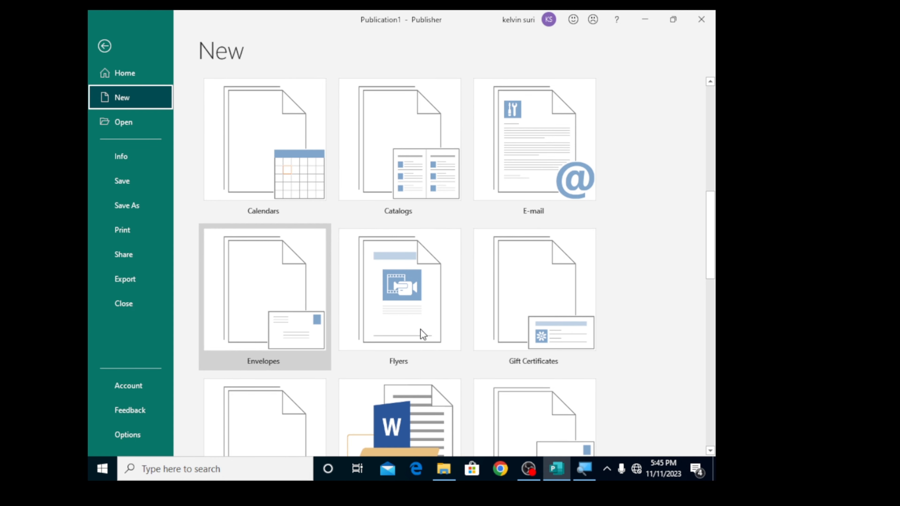
{"action": "scroll", "coordinate": [419, 339], "scroll_direction": "down", "scroll_amount": 4}
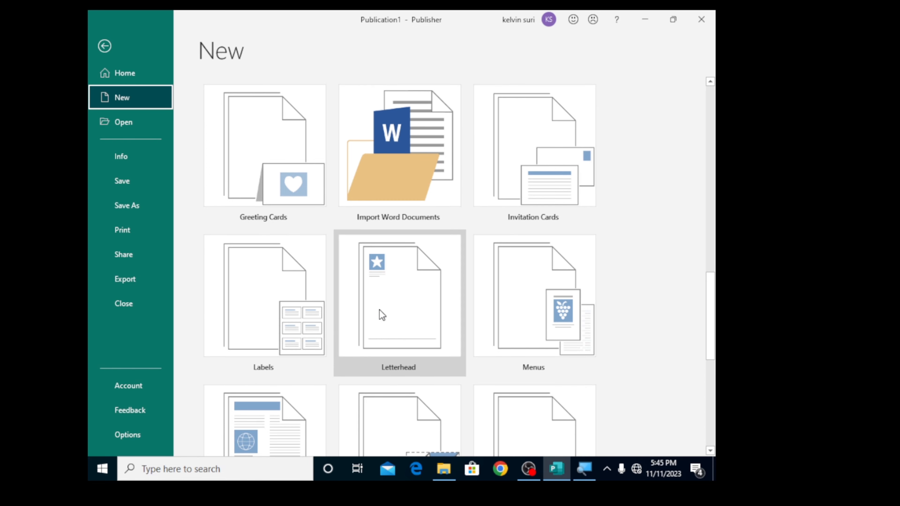
{"action": "scroll", "coordinate": [381, 315], "scroll_direction": "up", "scroll_amount": 20}
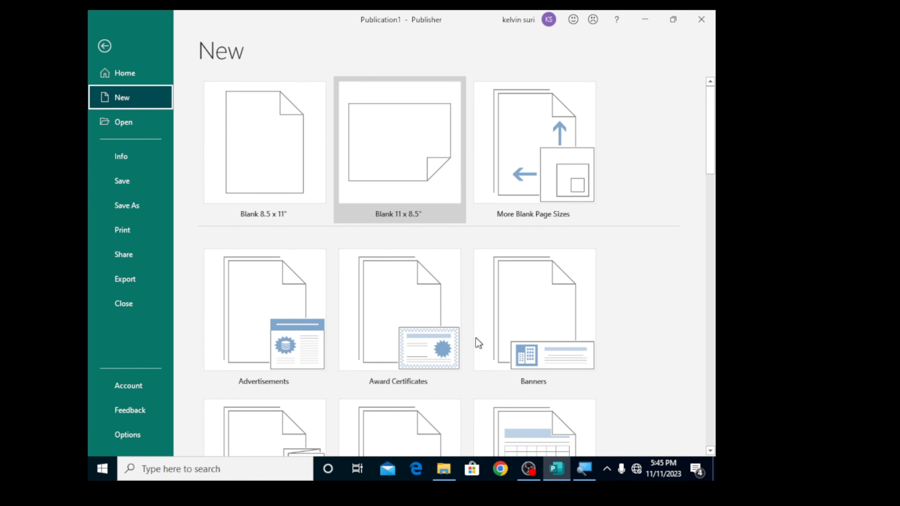
- Create a publication from the Modular business card template and dismiss the Office update notice
{"action": "scroll", "coordinate": [435, 338], "scroll_direction": "down", "scroll_amount": 2}
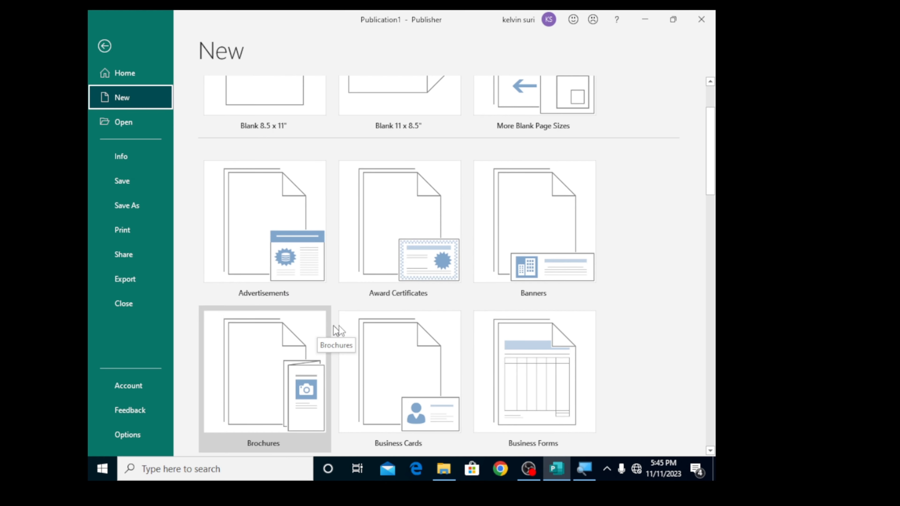
{"action": "left_click", "coordinate": [428, 371]}
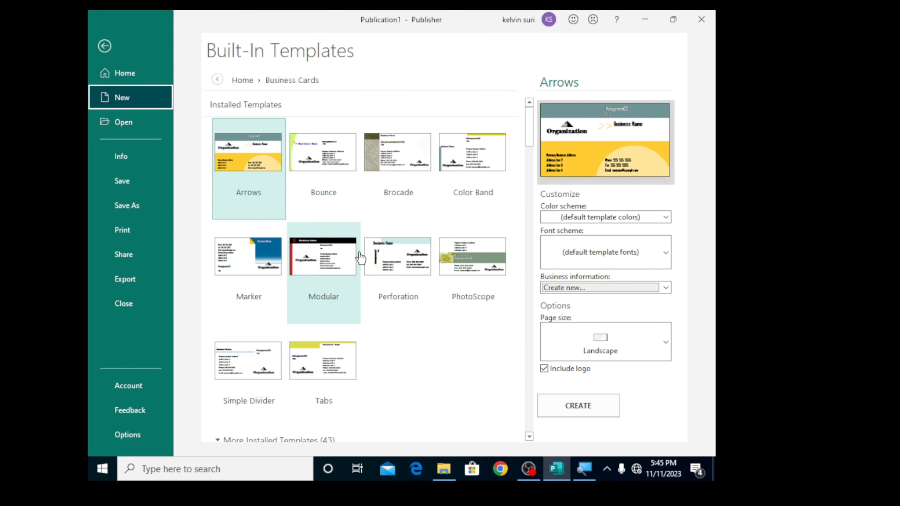
{"action": "left_click", "coordinate": [327, 264]}
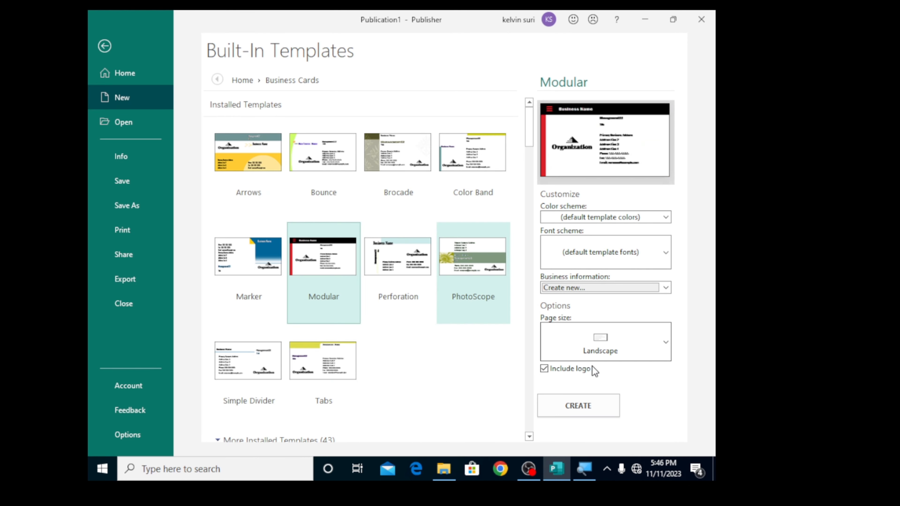
{"action": "left_click", "coordinate": [569, 406]}
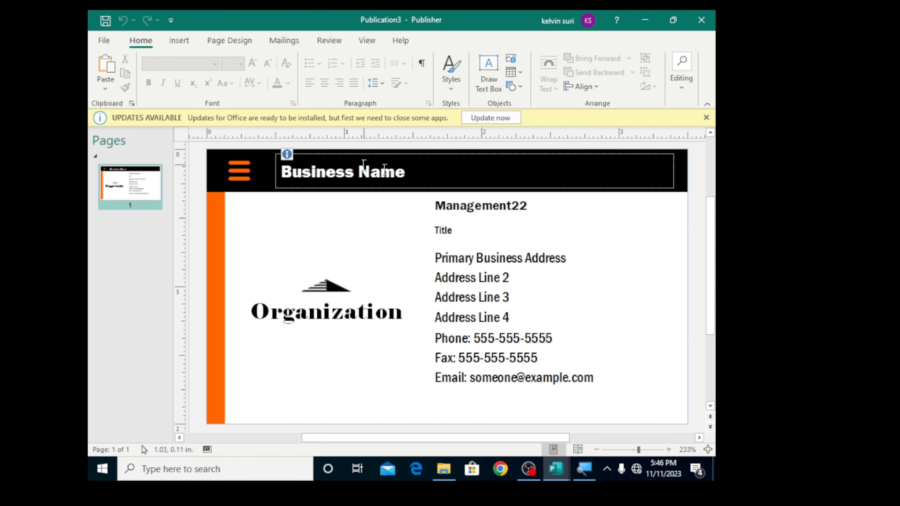
{"action": "left_click", "coordinate": [706, 117]}
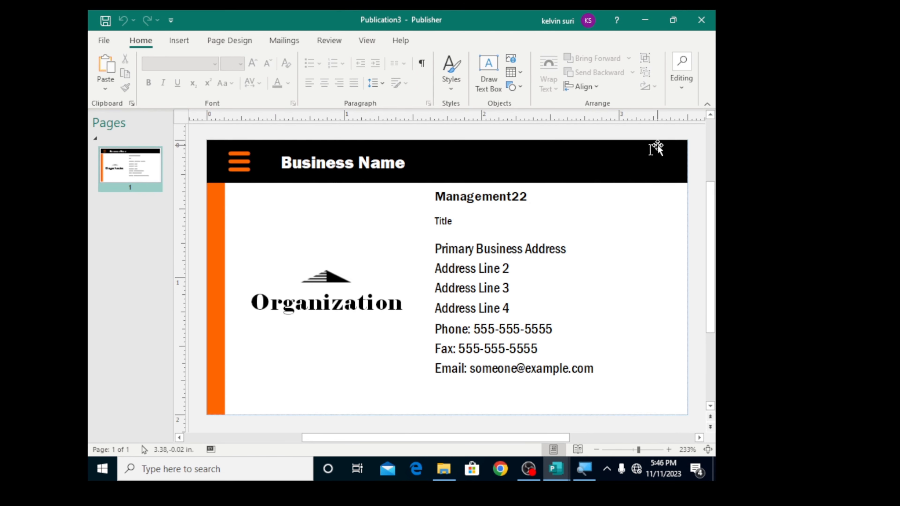
- Cut the Business Name and Title text boxes and the black header bar from the card
{"action": "right_click", "coordinate": [309, 163]}
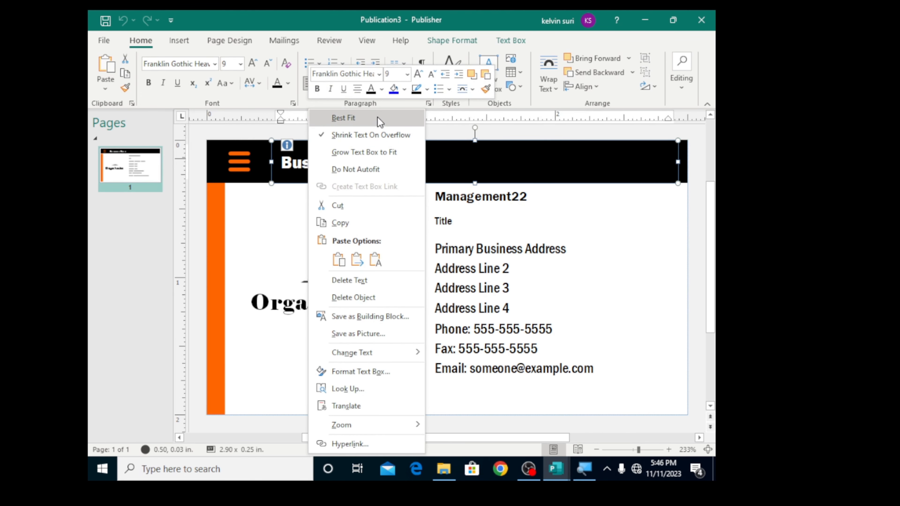
{"action": "left_click", "coordinate": [450, 222]}
{"action": "right_click", "coordinate": [452, 222]}
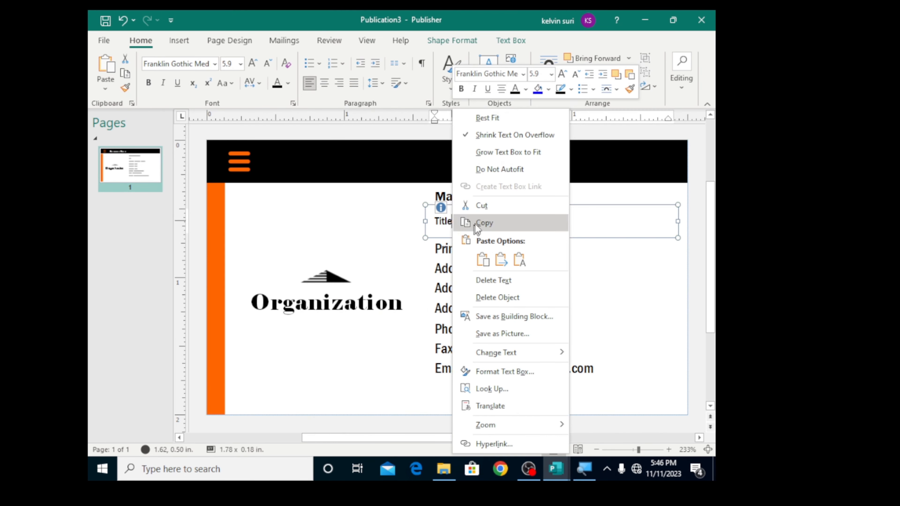
{"action": "left_click", "coordinate": [479, 206]}
{"action": "right_click", "coordinate": [382, 169]}
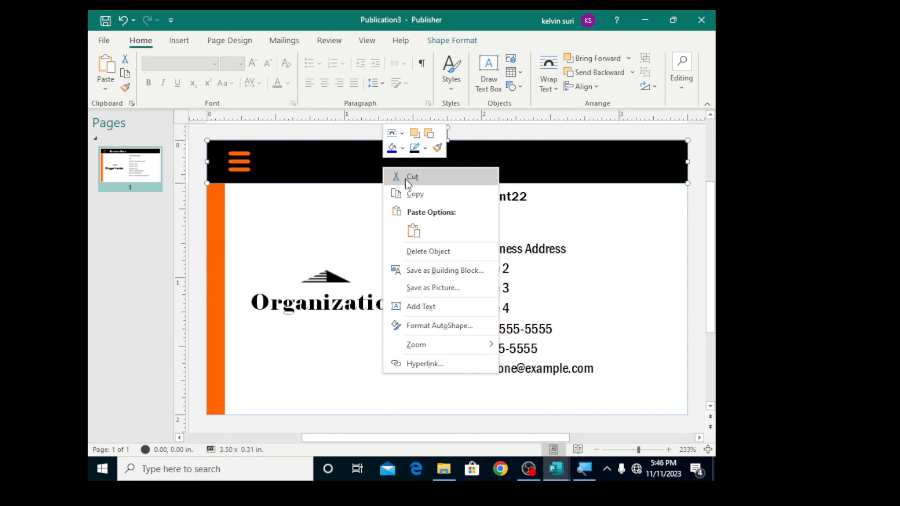
{"action": "left_click", "coordinate": [407, 179]}
- Cut the remaining text boxes from the card: the name above the address, the business address and the contact details
{"action": "left_click", "coordinate": [534, 201]}
{"action": "right_click", "coordinate": [501, 196]}
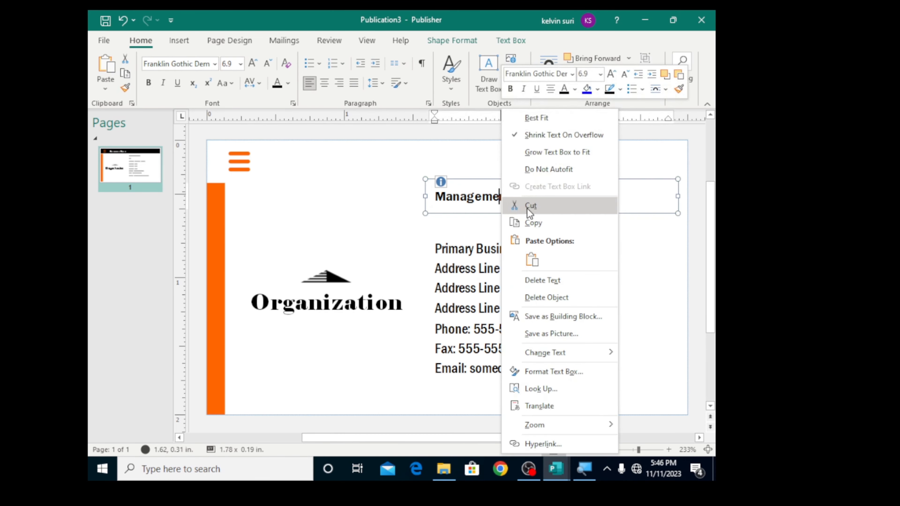
{"action": "left_click", "coordinate": [530, 213]}
{"action": "left_click", "coordinate": [440, 317]}
{"action": "right_click", "coordinate": [475, 285]}
{"action": "left_click", "coordinate": [510, 205]}
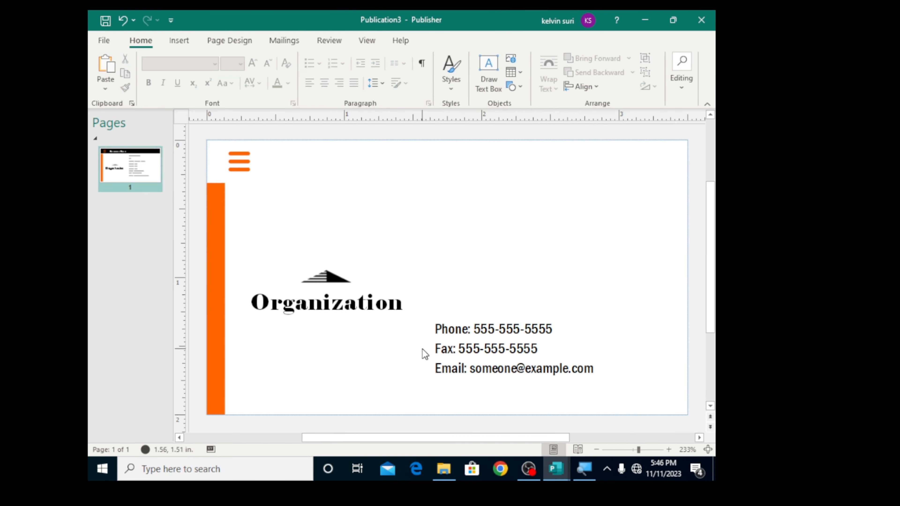
{"action": "right_click", "coordinate": [461, 350]}
{"action": "left_click", "coordinate": [493, 205]}
- Cut the Organization logo, the orange three-line icon and the vertical orange bar to leave the card blank
{"action": "right_click", "coordinate": [355, 289]}
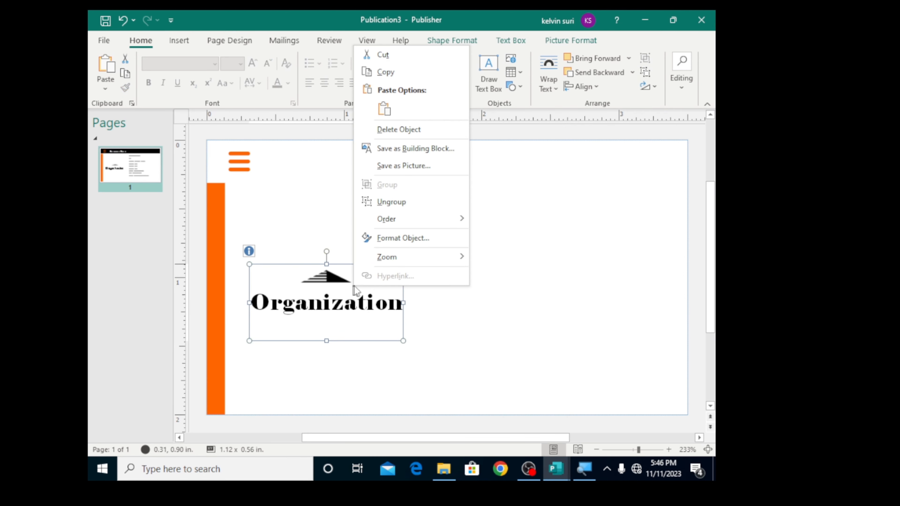
{"action": "left_click", "coordinate": [385, 56]}
{"action": "left_click", "coordinate": [239, 161]}
{"action": "right_click", "coordinate": [234, 160]}
{"action": "left_click", "coordinate": [251, 174]}
{"action": "left_click", "coordinate": [215, 220]}
{"action": "right_click", "coordinate": [216, 219]}
{"action": "left_click", "coordinate": [236, 229]}
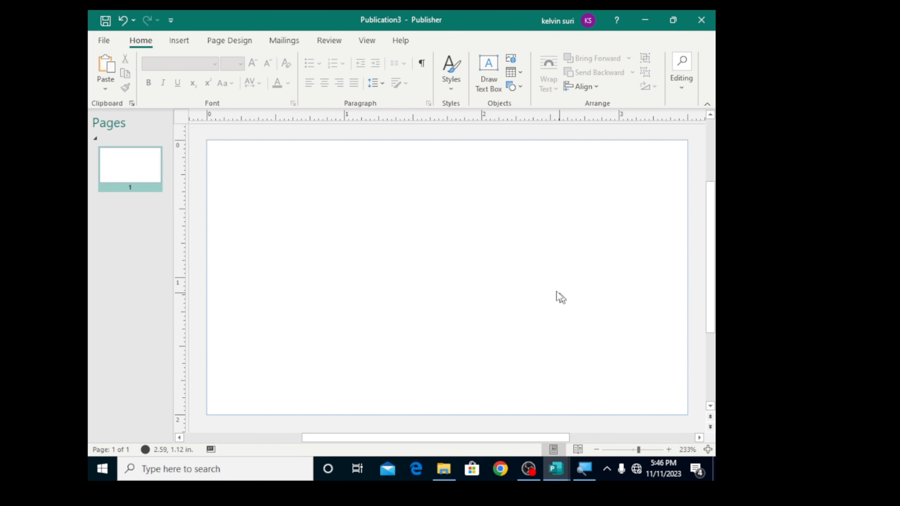
- Draw a rectangle covering the whole card, 3.5 in wide and 2 in high
{"action": "left_click", "coordinate": [178, 41]}
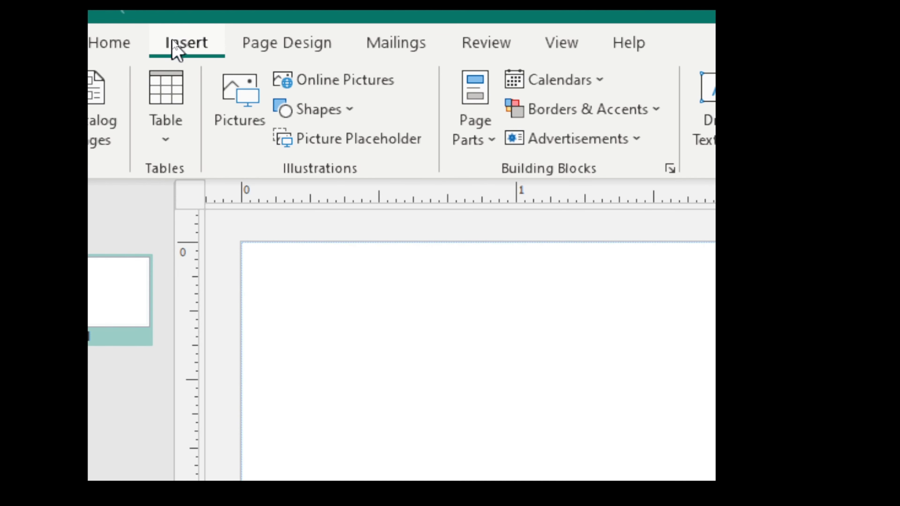
{"action": "left_click", "coordinate": [174, 40]}
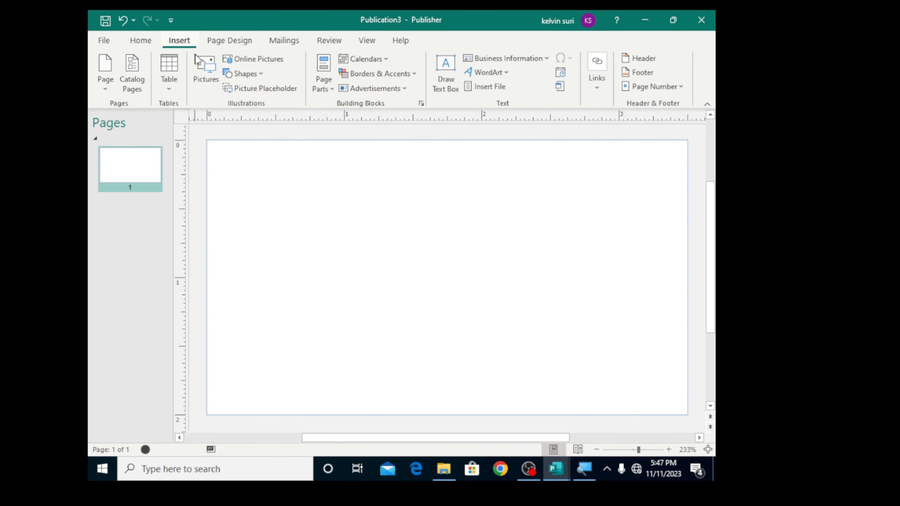
{"action": "left_click", "coordinate": [256, 74]}
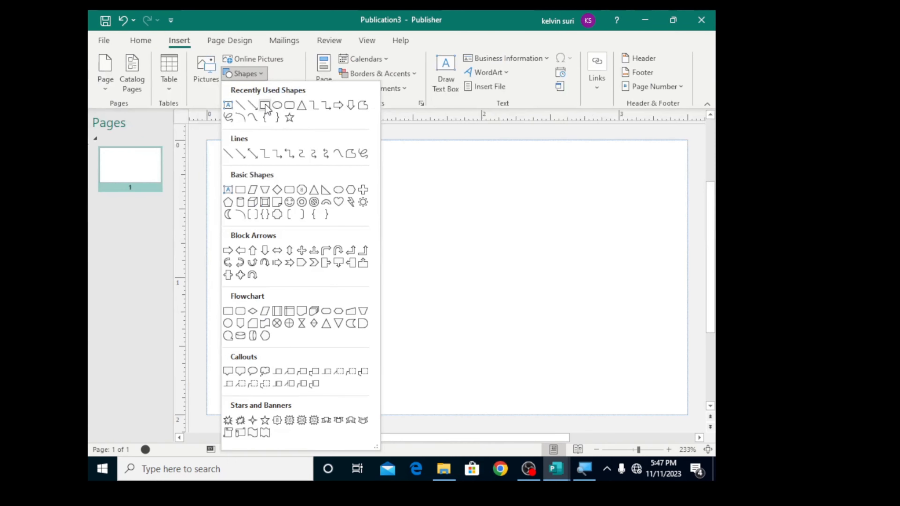
{"action": "left_click", "coordinate": [265, 104]}
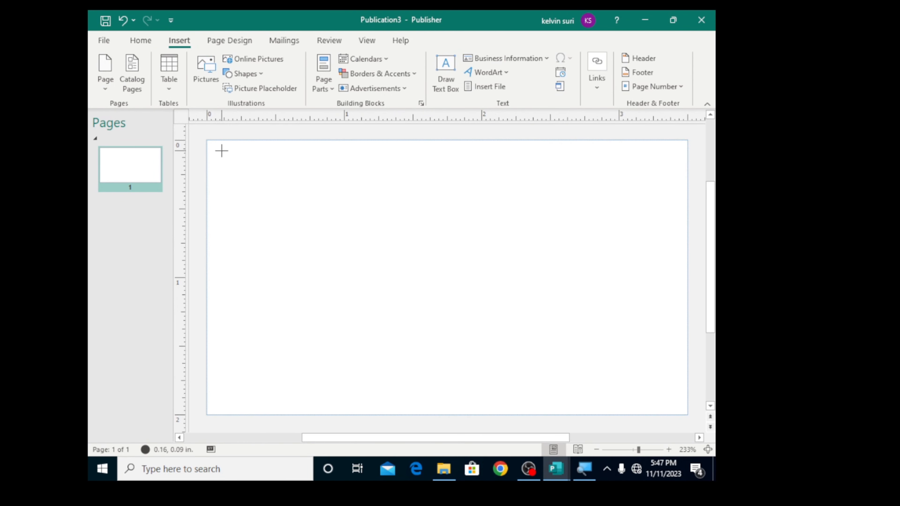
{"action": "left_click_drag", "start_coordinate": [207, 141], "coordinate": [687, 414]}
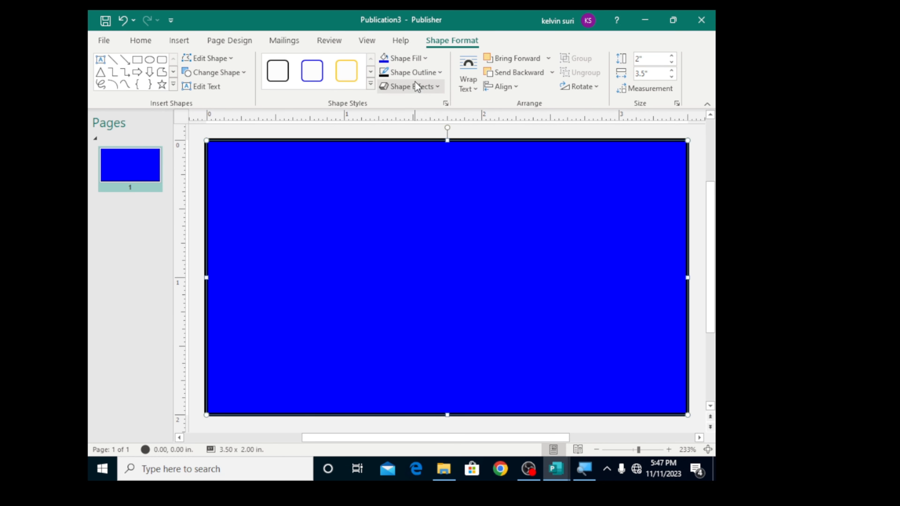
- Fill the card-sized rectangle with the standard blue and set its outline weight to ¼ pt
{"action": "left_click", "coordinate": [423, 57]}
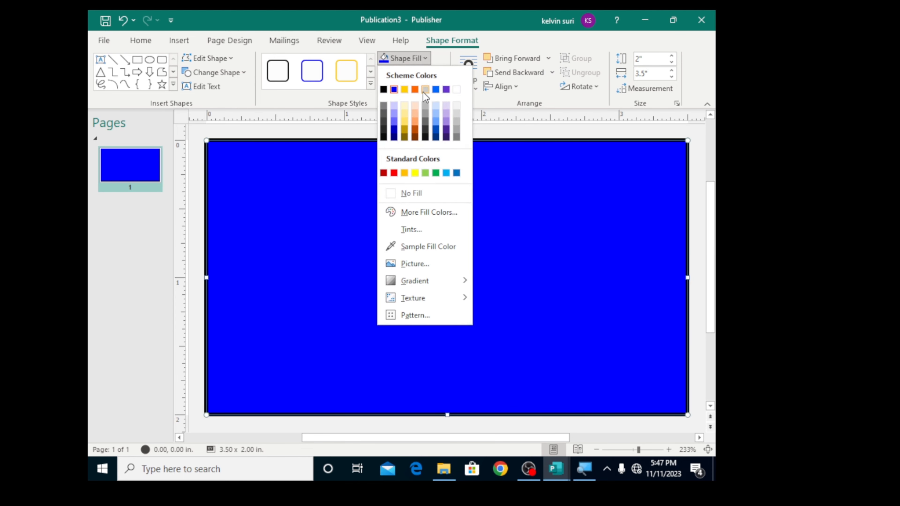
{"action": "left_click", "coordinate": [457, 173]}
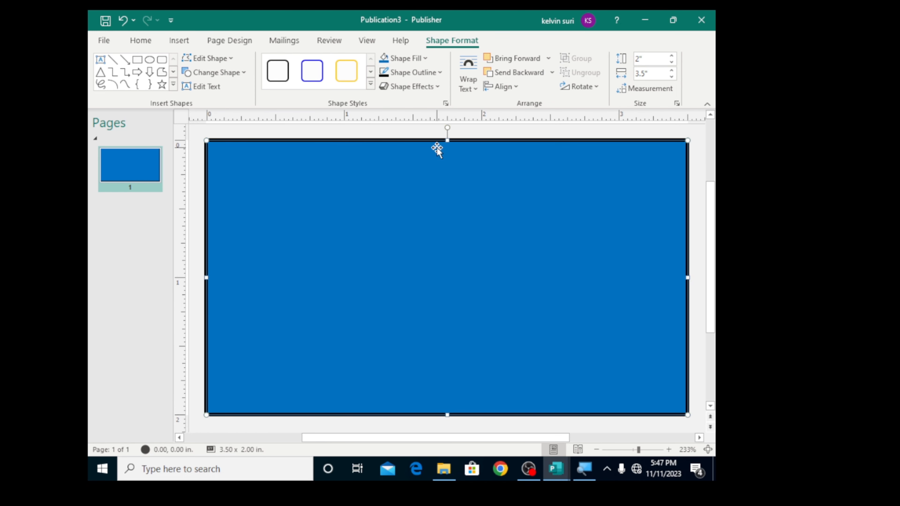
{"action": "left_click", "coordinate": [427, 71]}
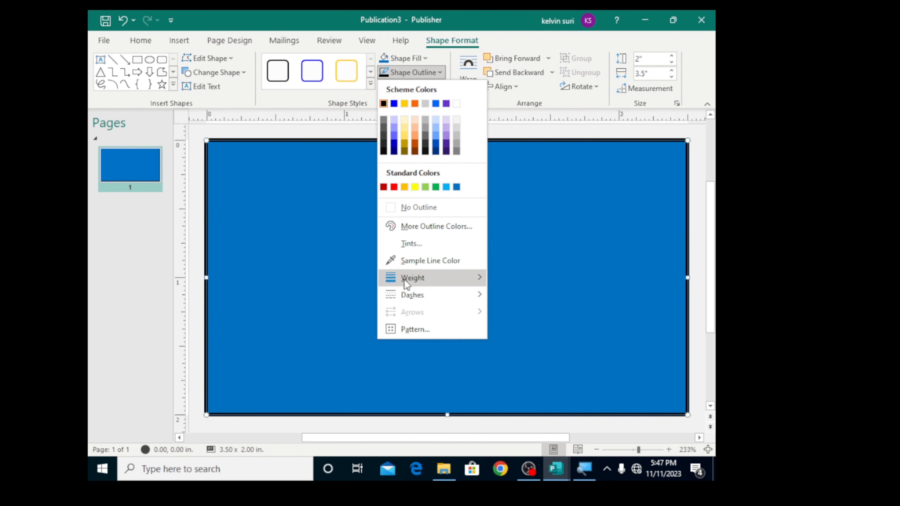
{"action": "mouse_move", "coordinate": [416, 280]}
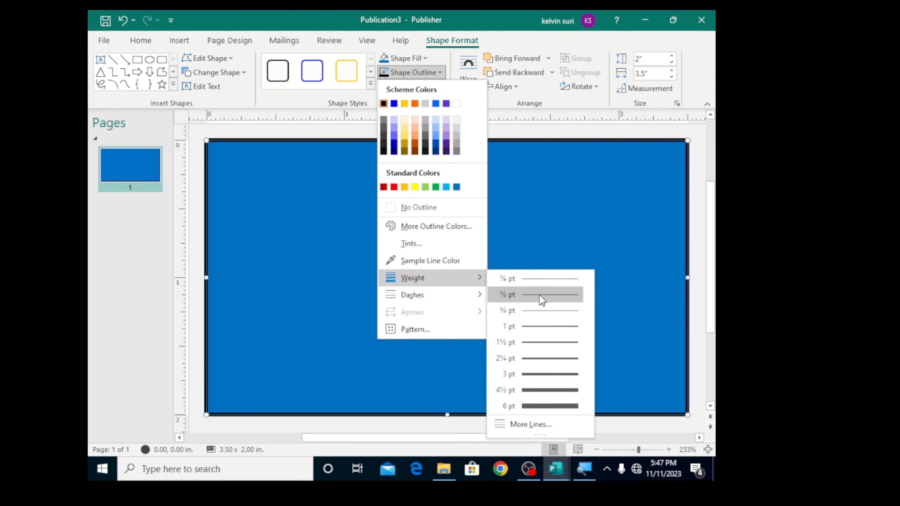
{"action": "left_click", "coordinate": [539, 279]}
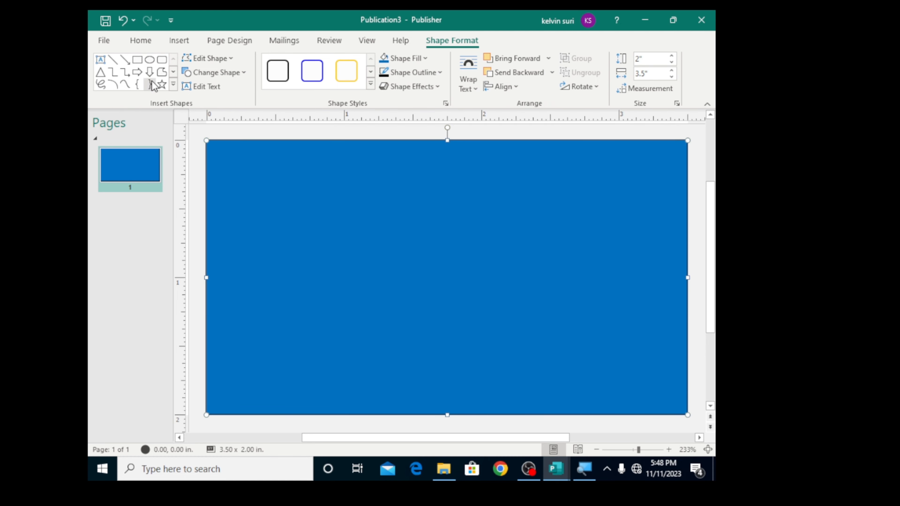
- Draw a right triangle about 1.77 in wide and 2 in high from the card's top-left corner down to its bottom edge
{"action": "left_click", "coordinate": [174, 85]}
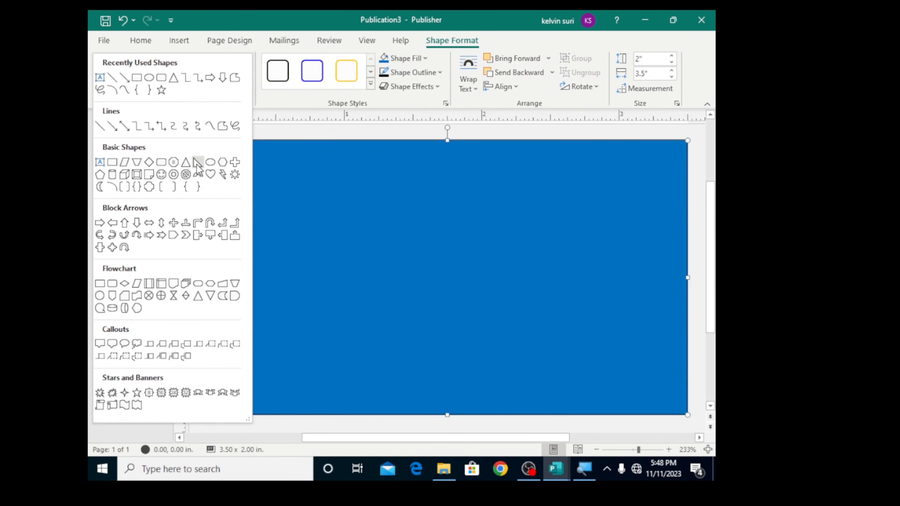
{"action": "left_click", "coordinate": [197, 163]}
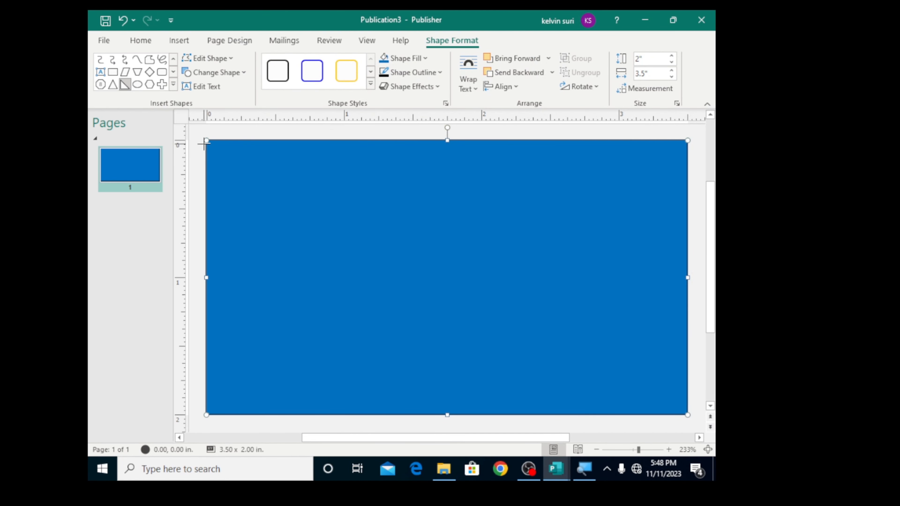
{"action": "mouse_move", "coordinate": [205, 141]}
{"action": "left_mouse_down"}
{"action": "mouse_move", "coordinate": [277, 264]}
{"action": "mouse_move", "coordinate": [410, 402]}
{"action": "mouse_move", "coordinate": [447, 414]}
{"action": "left_mouse_up"}
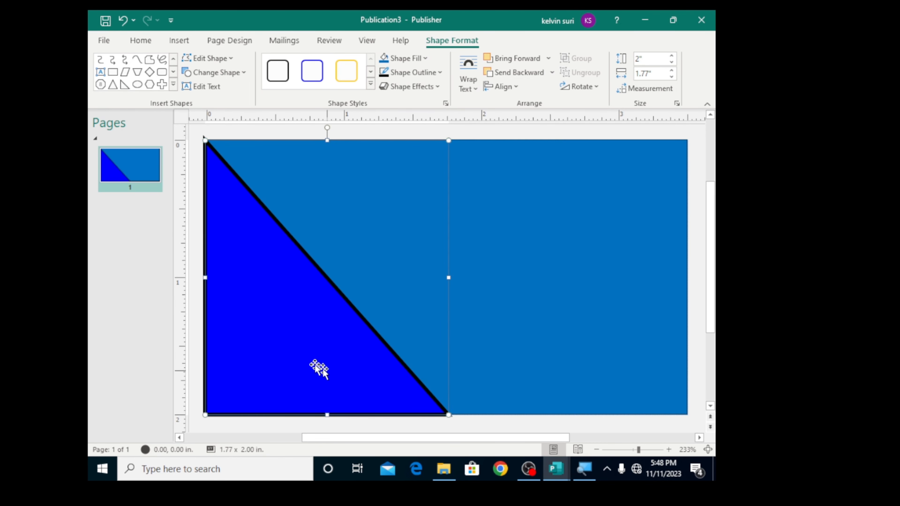
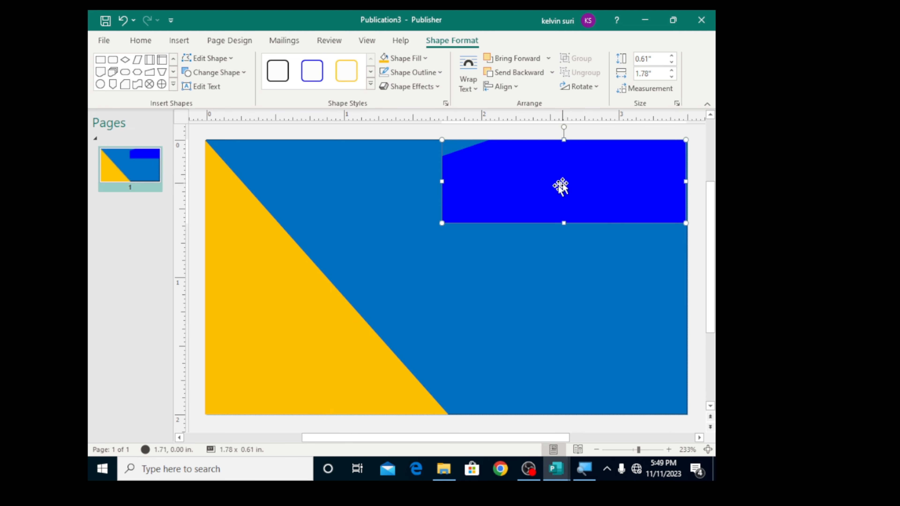
- Copy the dark blue cut-corner shape in the card's upper right and paste three duplicates of it
{"action": "right_click", "coordinate": [517, 190]}
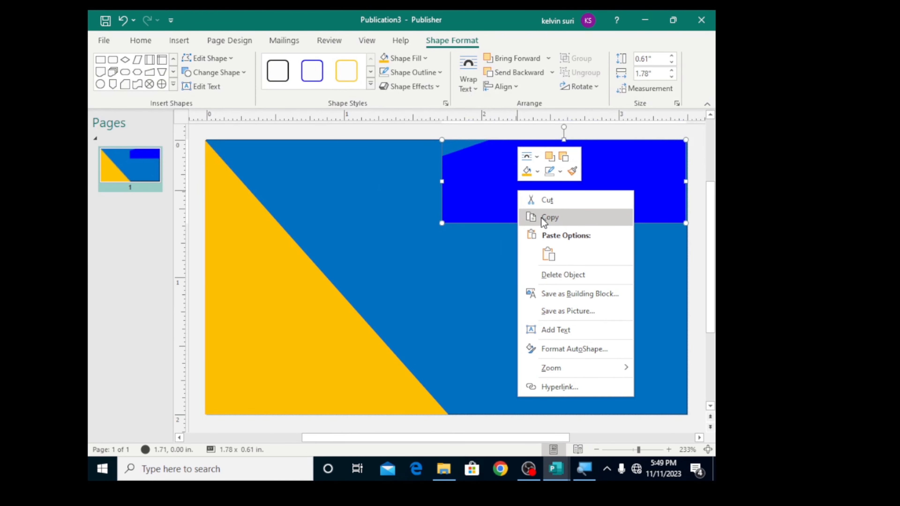
{"action": "left_click", "coordinate": [544, 217]}
{"action": "left_click", "coordinate": [514, 245]}
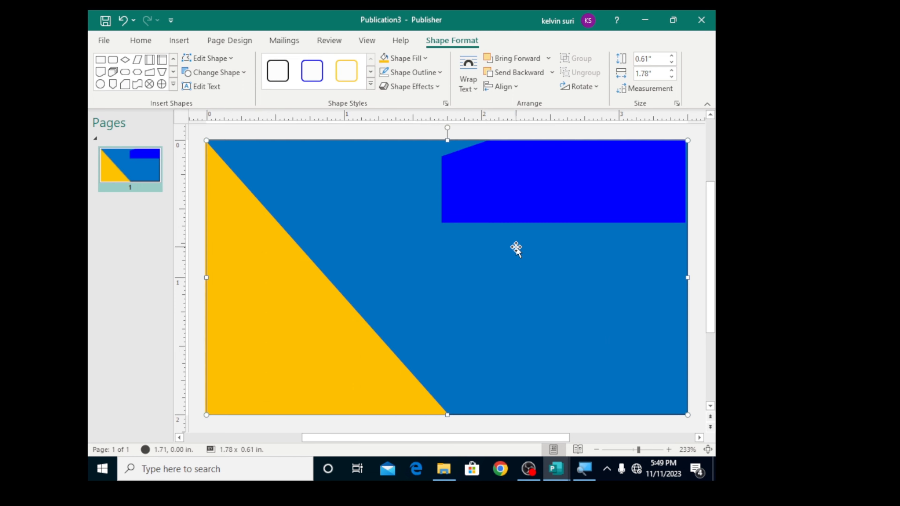
{"action": "right_click", "coordinate": [517, 248]}
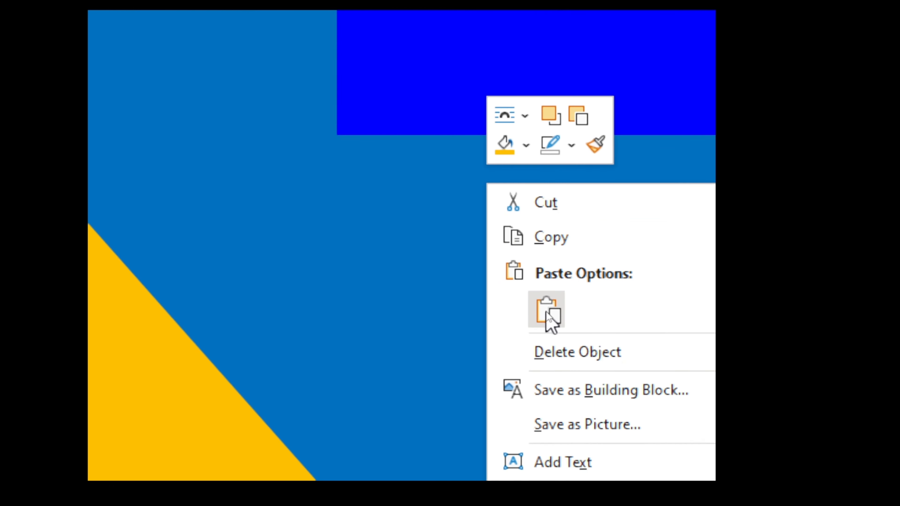
{"action": "left_click", "coordinate": [547, 311]}
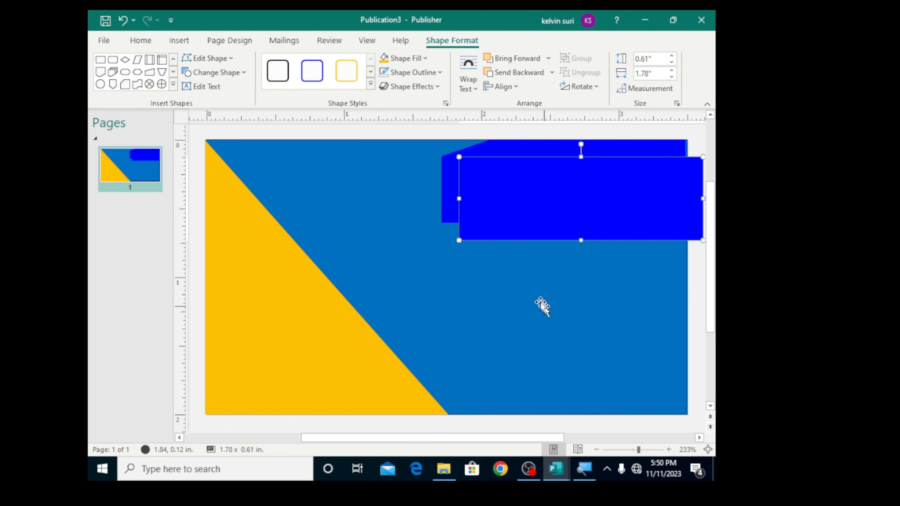
{"action": "right_click", "coordinate": [543, 307]}
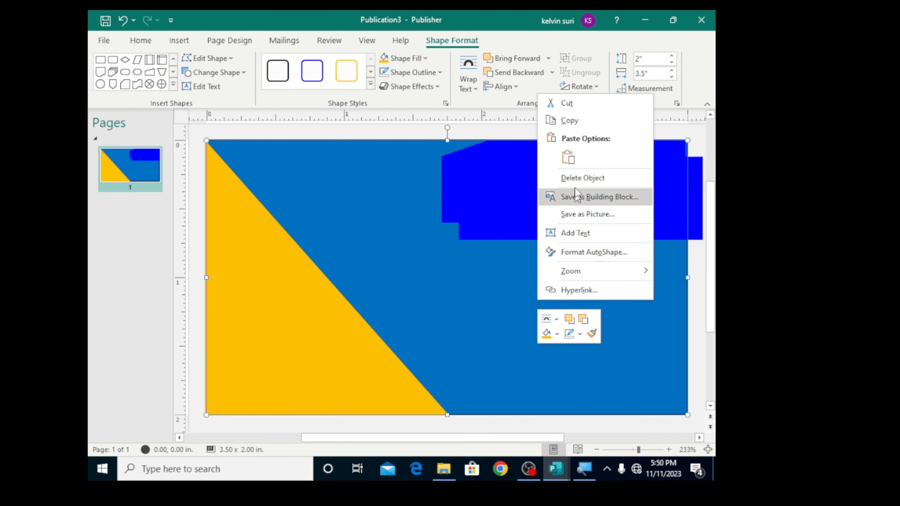
{"action": "left_click", "coordinate": [568, 158]}
{"action": "right_click", "coordinate": [450, 278]}
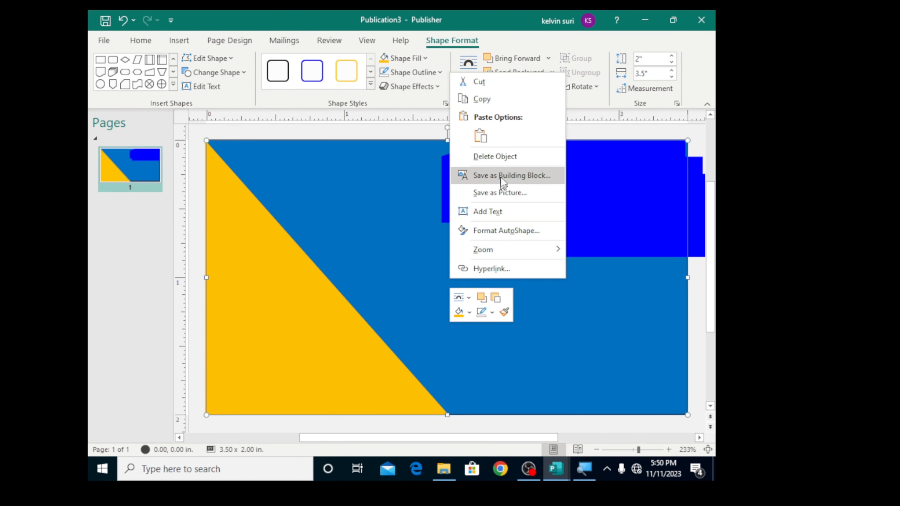
{"action": "left_click", "coordinate": [479, 135]}
- Spread the three pasted duplicates apart: one at the upper left, one in the middle and one at the lower right
{"action": "left_click_drag", "start_coordinate": [541, 207], "coordinate": [323, 280]}
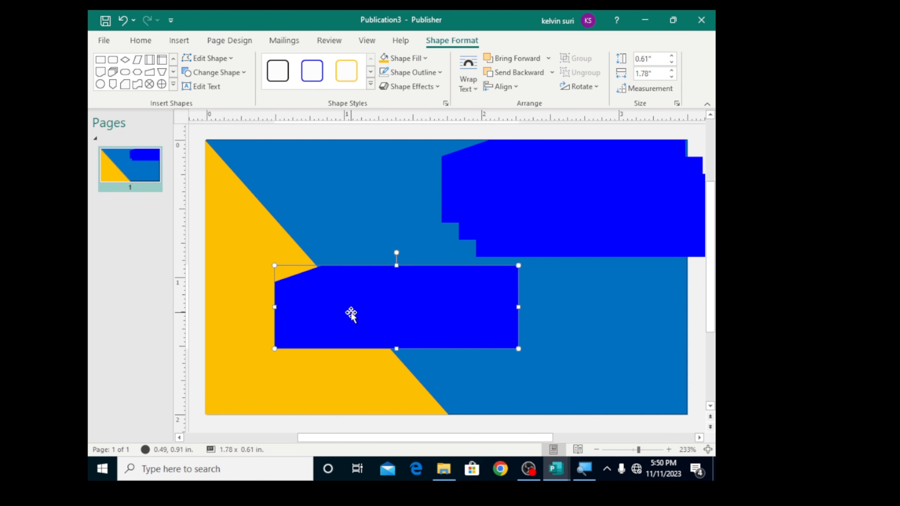
{"action": "left_click_drag", "start_coordinate": [540, 245], "coordinate": [275, 244]}
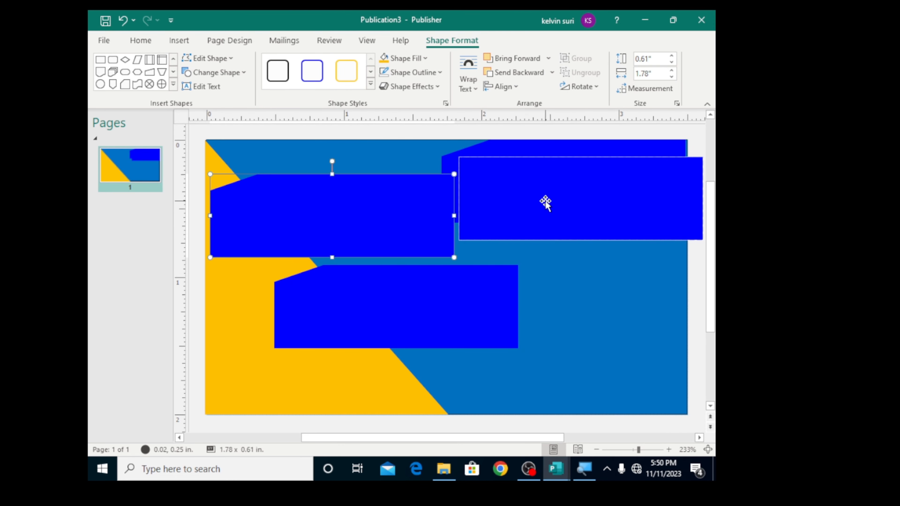
{"action": "left_click_drag", "start_coordinate": [557, 200], "coordinate": [572, 363]}
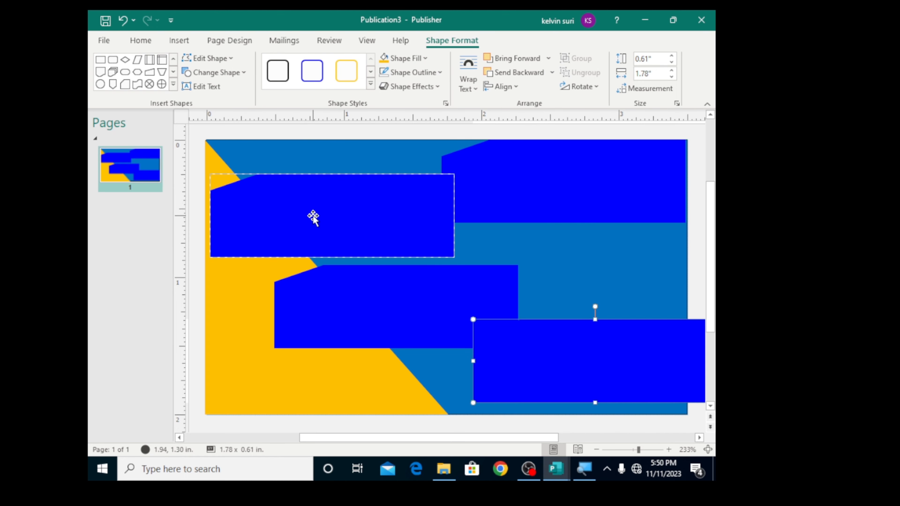
- Fill the upper-left duplicate with the gold scheme colour and the middle duplicate with black
{"action": "left_click", "coordinate": [366, 227]}
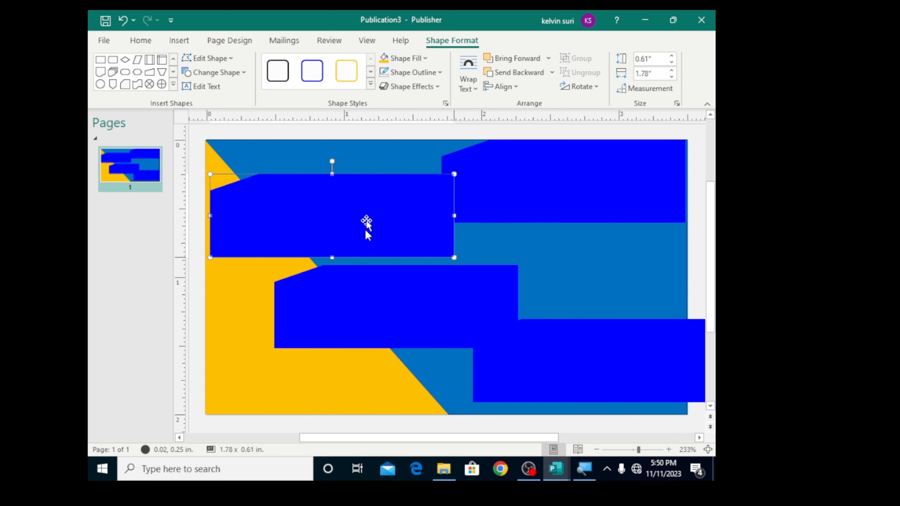
{"action": "left_click", "coordinate": [423, 60]}
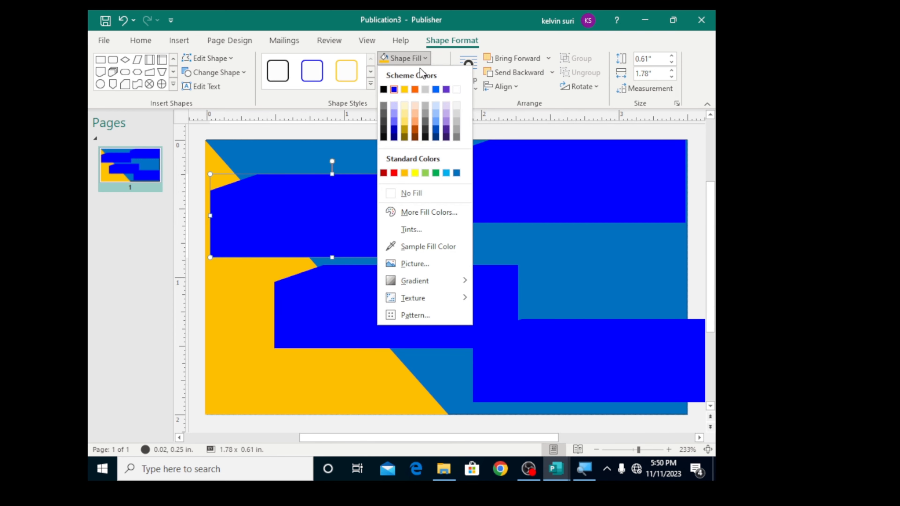
{"action": "left_click", "coordinate": [404, 90]}
{"action": "left_click", "coordinate": [394, 305]}
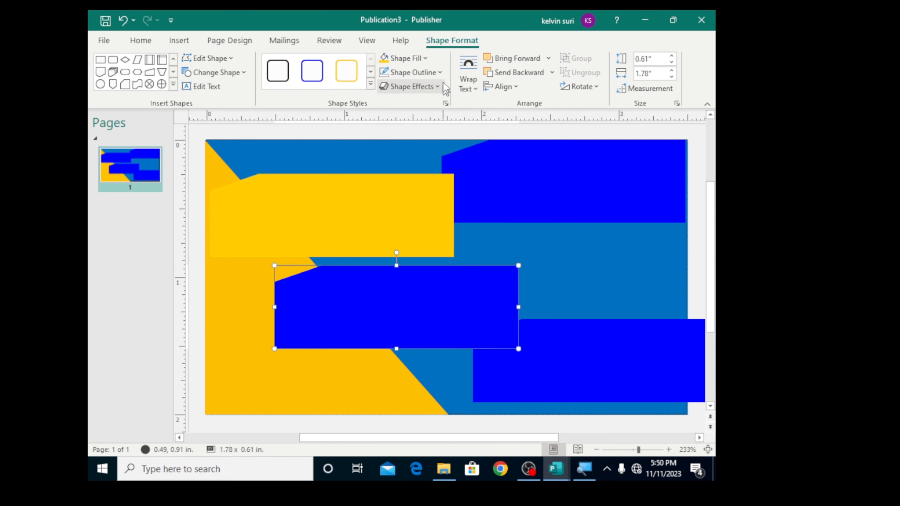
{"action": "left_click", "coordinate": [426, 60]}
{"action": "left_click", "coordinate": [384, 90]}
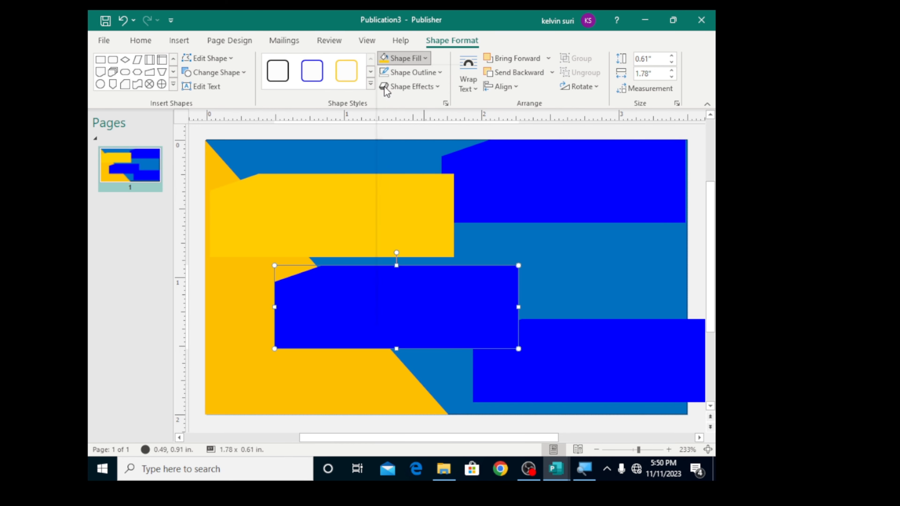
- Fill the original cut-corner shape with standard red and the lower-right duplicate with standard blue
{"action": "left_click", "coordinate": [566, 201]}
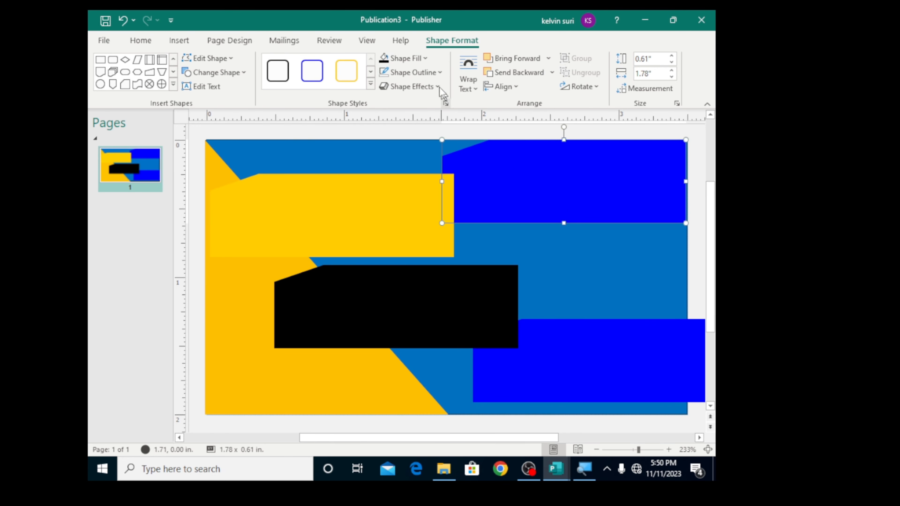
{"action": "left_click", "coordinate": [423, 59]}
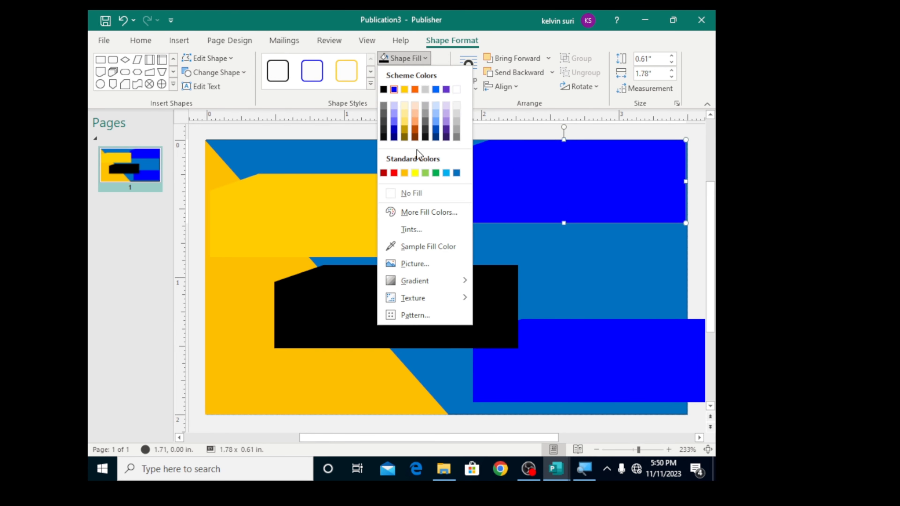
{"action": "left_click", "coordinate": [394, 173]}
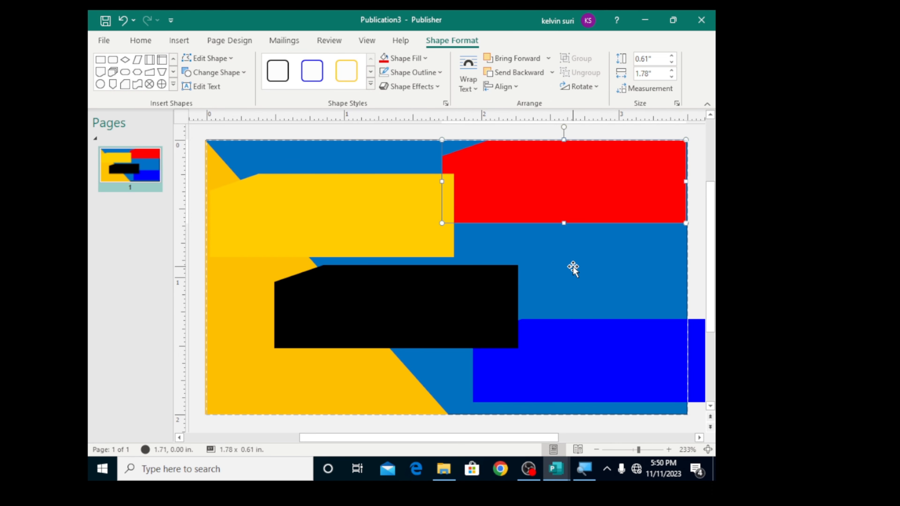
{"action": "left_click", "coordinate": [570, 358]}
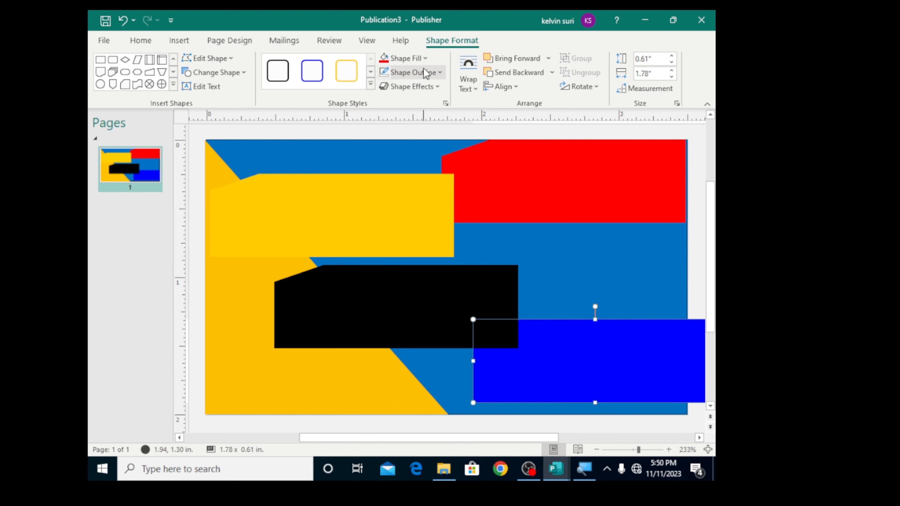
{"action": "left_click", "coordinate": [425, 58]}
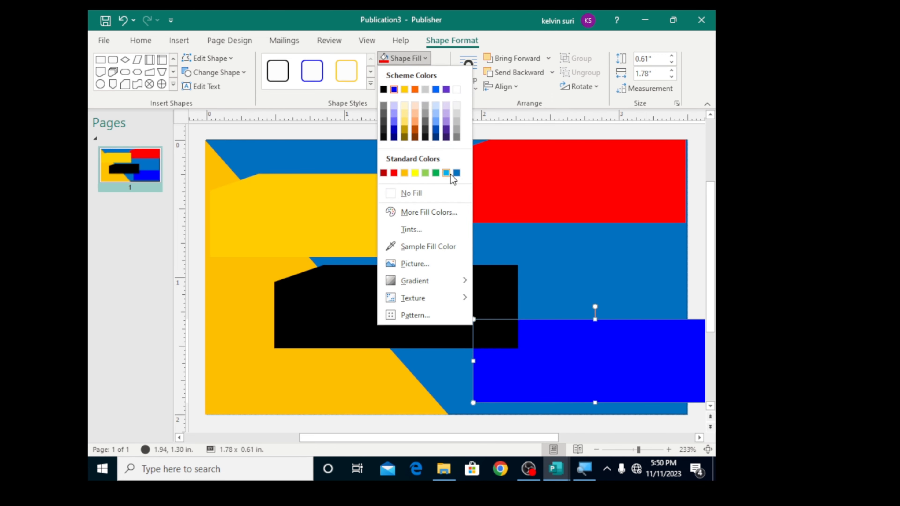
{"action": "left_click", "coordinate": [457, 172]}
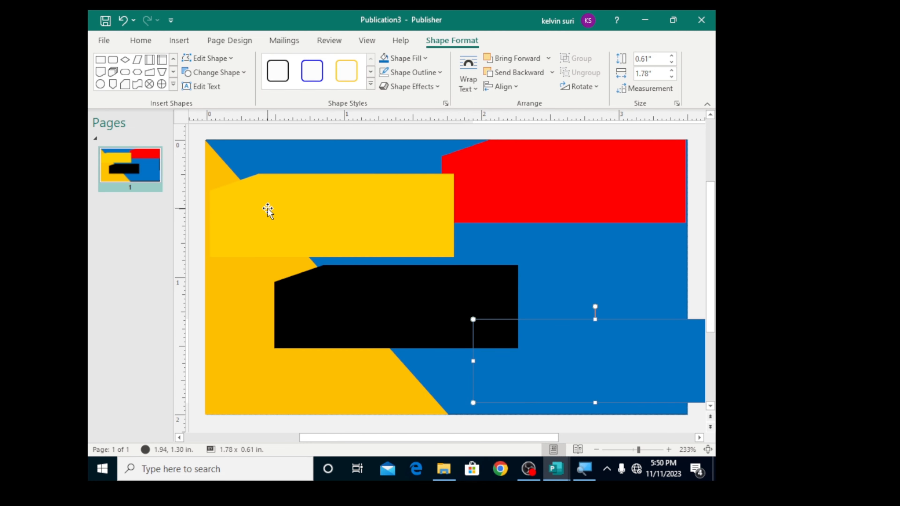
- Place the gold shape over the red one, leaving a thin red edge, and resize it to 1.74 by 0.60 in
{"action": "left_click_drag", "start_coordinate": [267, 211], "coordinate": [506, 176]}
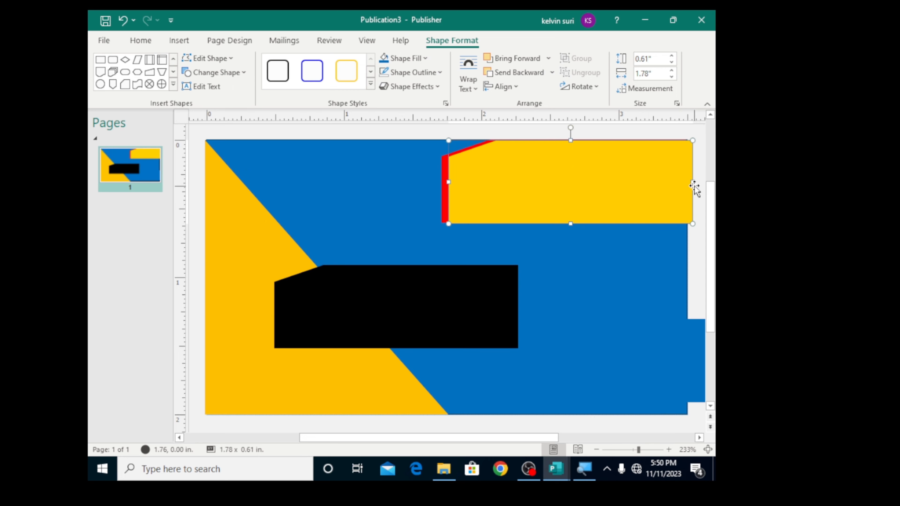
{"action": "left_click_drag", "start_coordinate": [691, 182], "coordinate": [687, 181]}
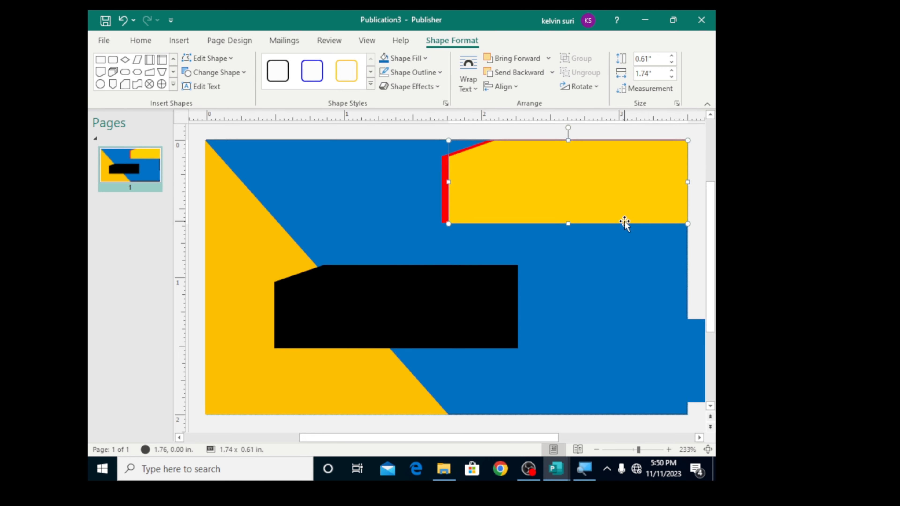
{"action": "left_click_drag", "start_coordinate": [567, 222], "coordinate": [567, 221]}
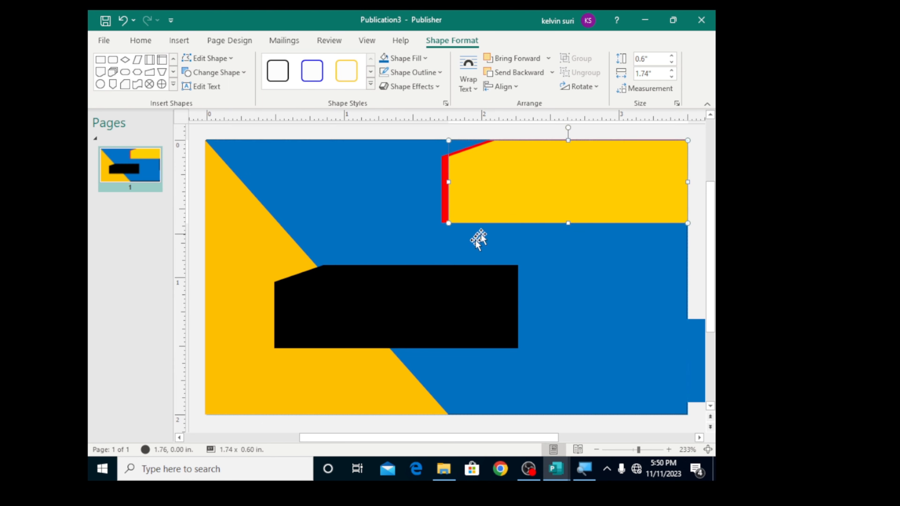
- Place the black shape over the gold one, leaving a thin gold edge, and narrow it to 1.71 in
{"action": "left_click_drag", "start_coordinate": [365, 320], "coordinate": [540, 196]}
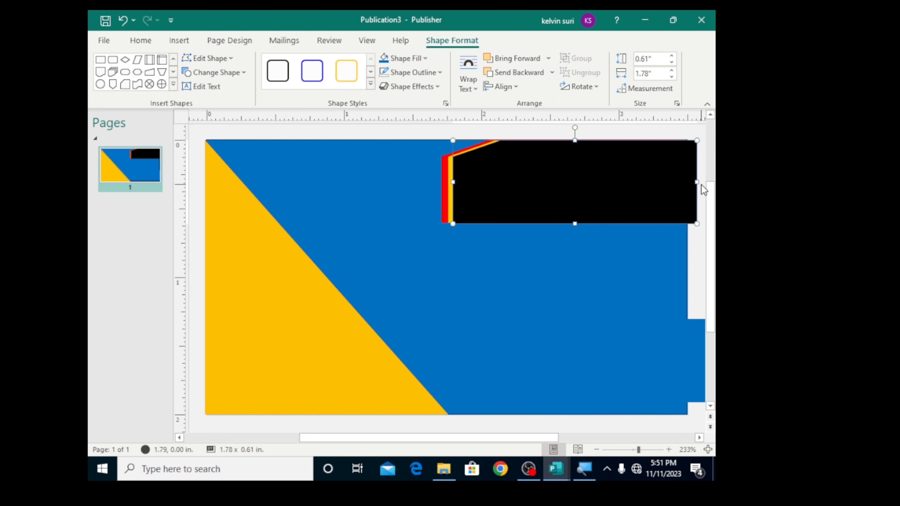
{"action": "left_click_drag", "start_coordinate": [697, 182], "coordinate": [688, 182]}
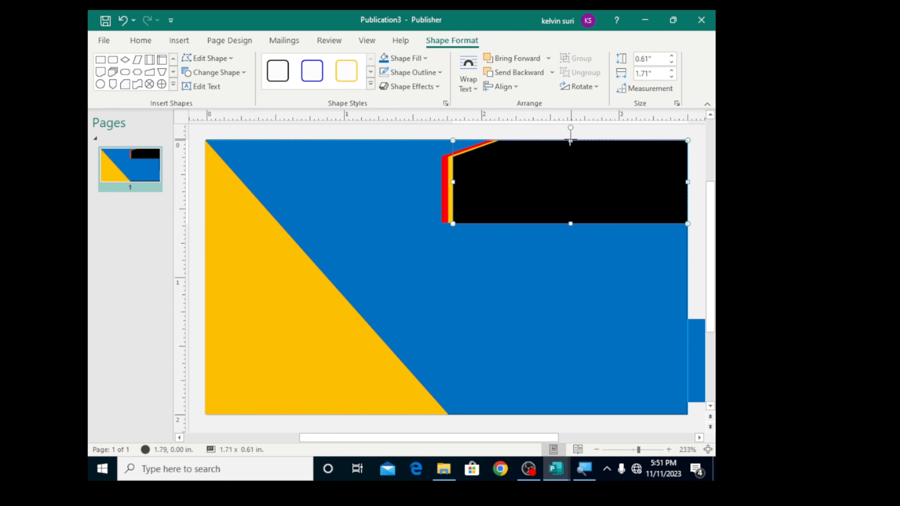
{"action": "left_click", "coordinate": [503, 277]}
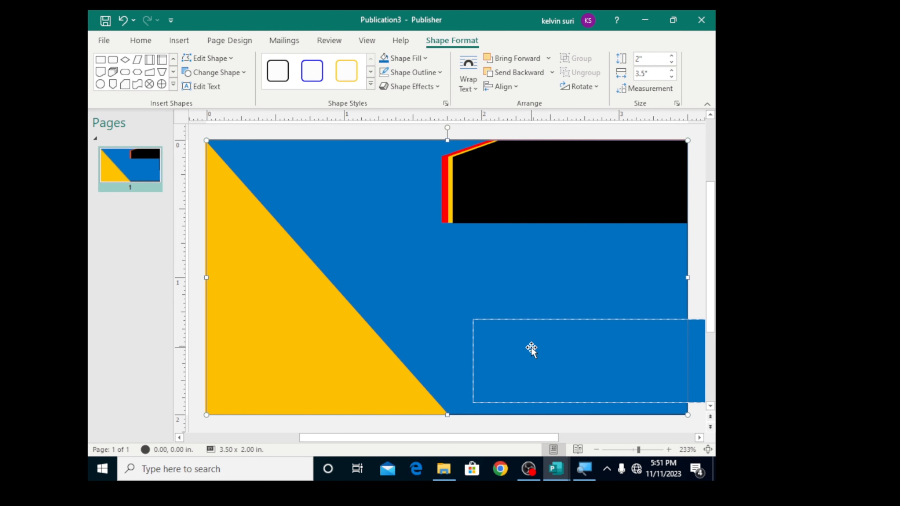
- Stack the blue duplicate in front of the black shape, leaving a thin black edge, and narrow it to 1.68 in at the card's edge
{"action": "left_click_drag", "start_coordinate": [552, 368], "coordinate": [452, 298]}
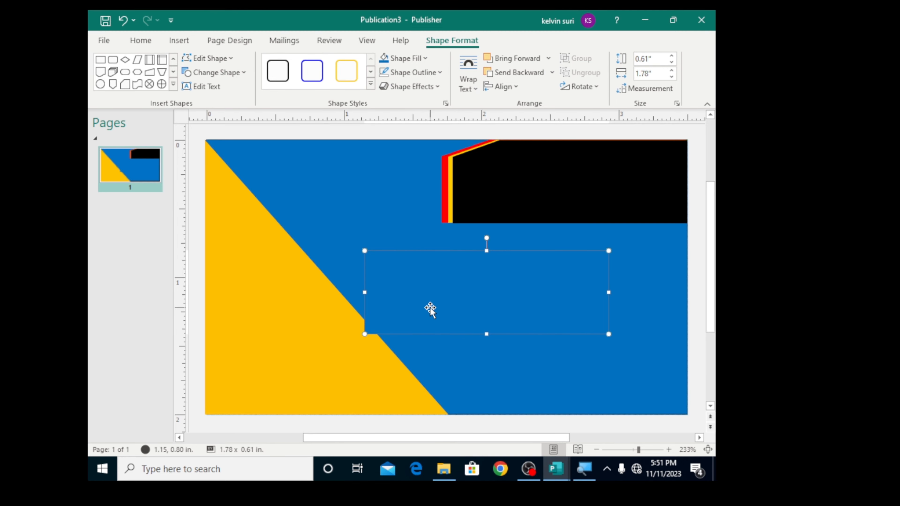
{"action": "left_click_drag", "start_coordinate": [428, 308], "coordinate": [527, 198]}
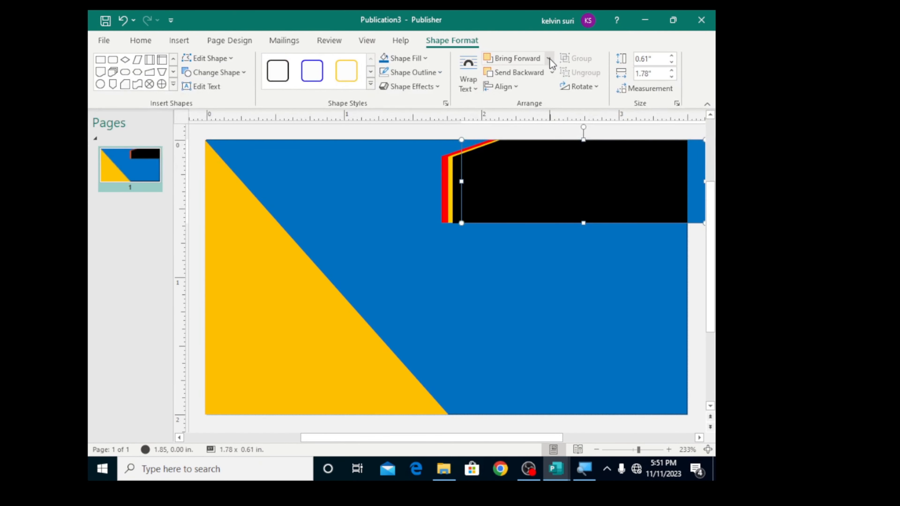
{"action": "left_click", "coordinate": [549, 58]}
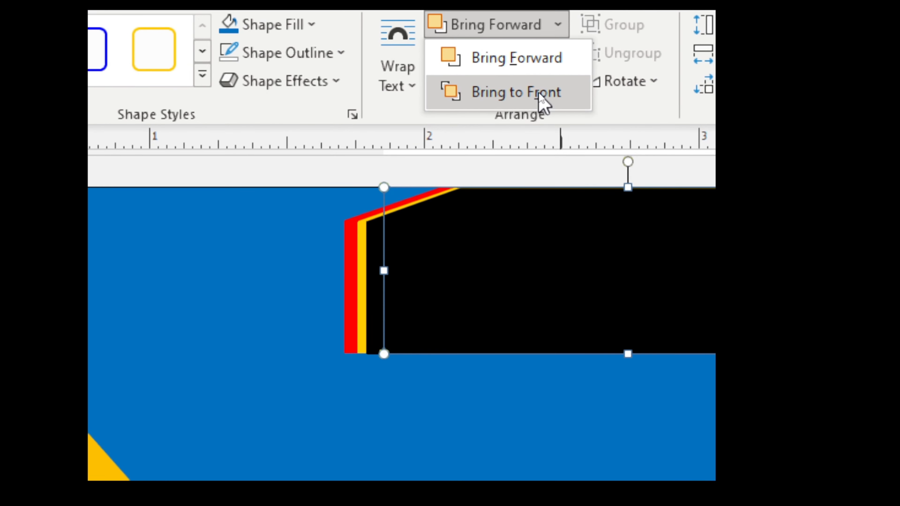
{"action": "left_click", "coordinate": [542, 101]}
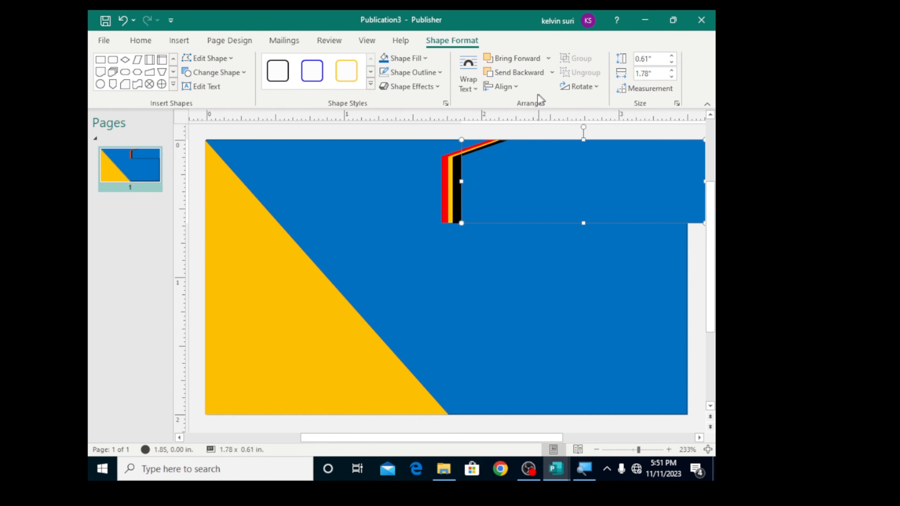
{"action": "mouse_move", "coordinate": [531, 177]}
{"action": "left_mouse_down"}
{"action": "mouse_move", "coordinate": [548, 177]}
{"action": "mouse_move", "coordinate": [526, 176]}
{"action": "left_mouse_up"}
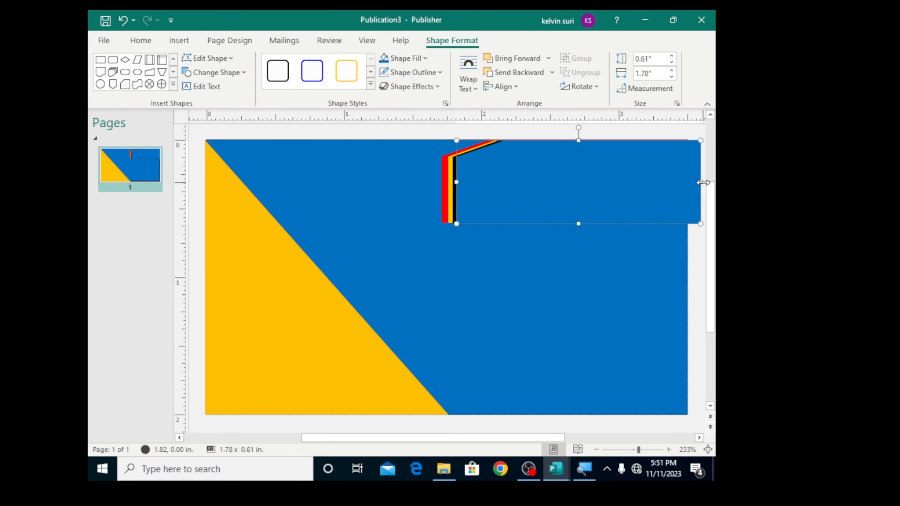
{"action": "left_click_drag", "start_coordinate": [689, 182], "coordinate": [688, 182]}
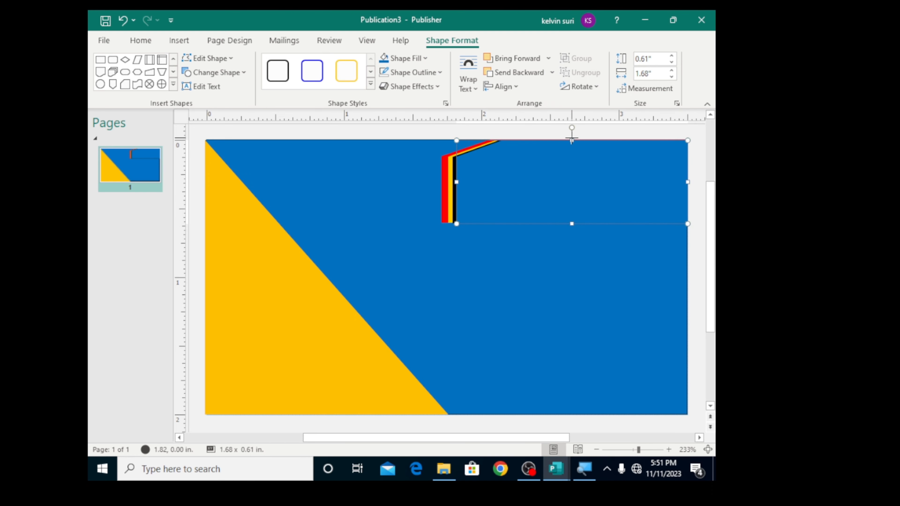
- Draw a straight line about 2.95 in wide from the card's edge below the stripe accent towards the gold triangle
{"action": "left_click", "coordinate": [504, 305]}
{"action": "mouse_move", "coordinate": [486, 437]}
{"action": "left_mouse_down"}
{"action": "mouse_move", "coordinate": [446, 438]}
{"action": "mouse_move", "coordinate": [564, 438]}
{"action": "mouse_move", "coordinate": [487, 441]}
{"action": "left_mouse_up"}
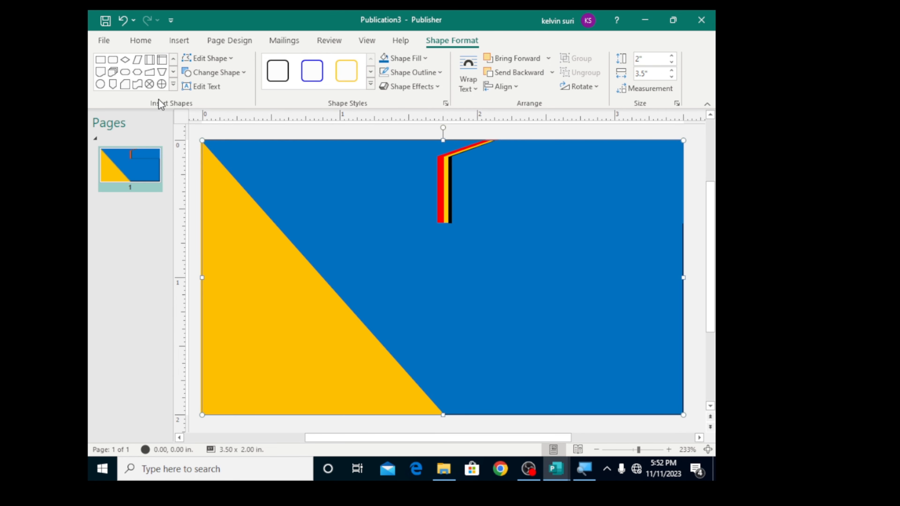
{"action": "left_click", "coordinate": [174, 85]}
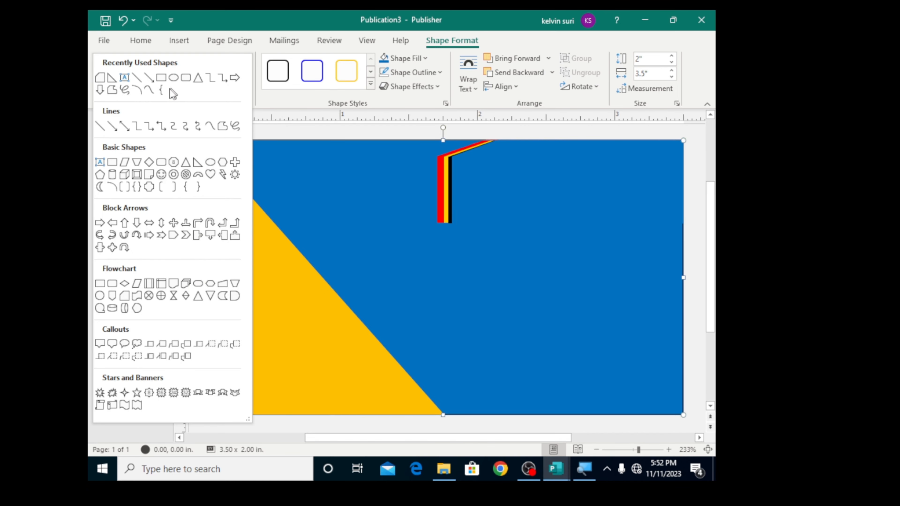
{"action": "left_click", "coordinate": [106, 128]}
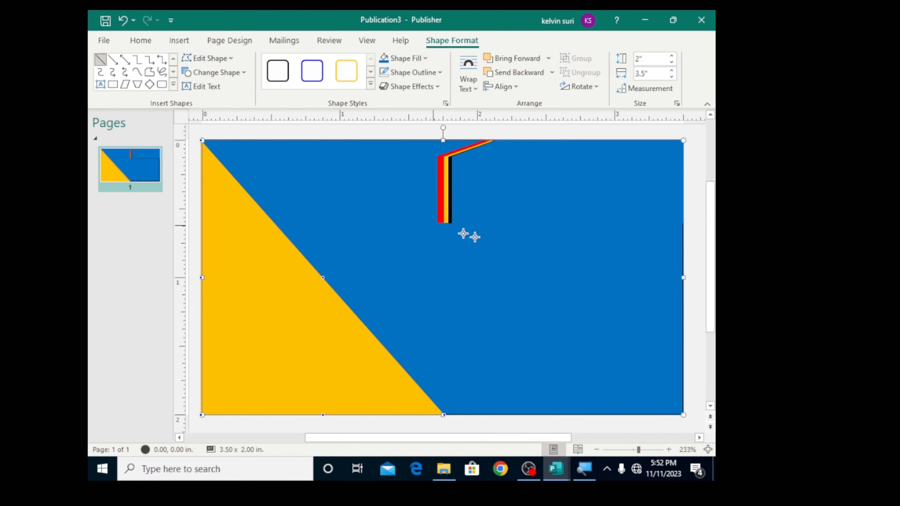
{"action": "left_click_drag", "start_coordinate": [682, 230], "coordinate": [278, 218]}
{"action": "left_click", "coordinate": [244, 220]}
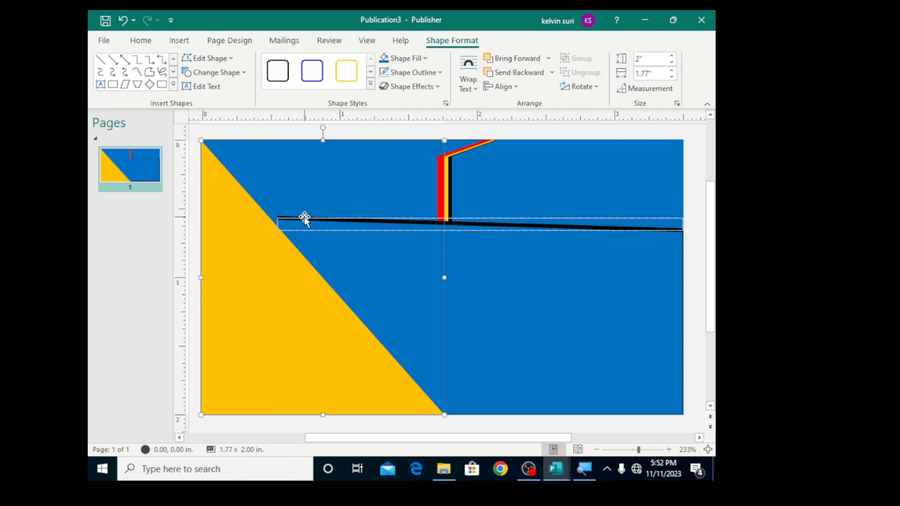
- Extend the black line into the gold triangle to about 3.24 in wide and move it up against the stripes' base
{"action": "left_click", "coordinate": [281, 219]}
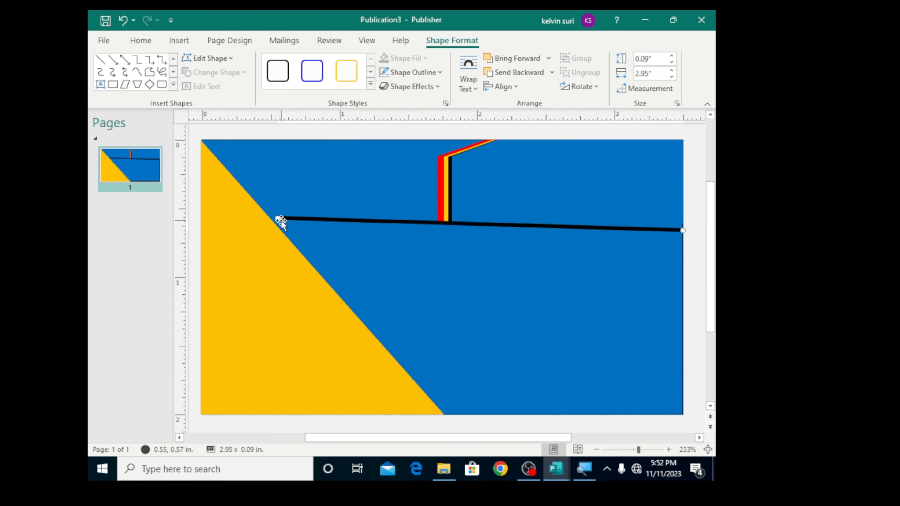
{"action": "left_click_drag", "start_coordinate": [276, 219], "coordinate": [237, 234]}
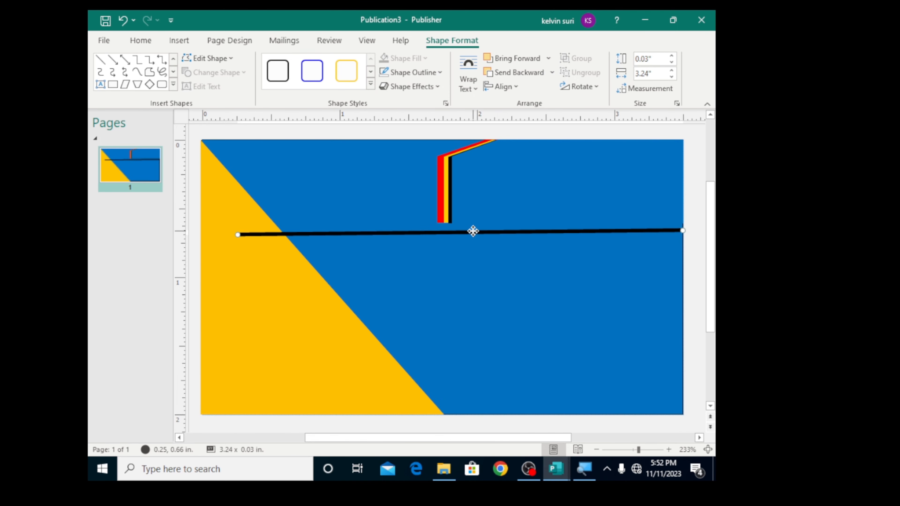
{"action": "left_click_drag", "start_coordinate": [473, 231], "coordinate": [472, 223]}
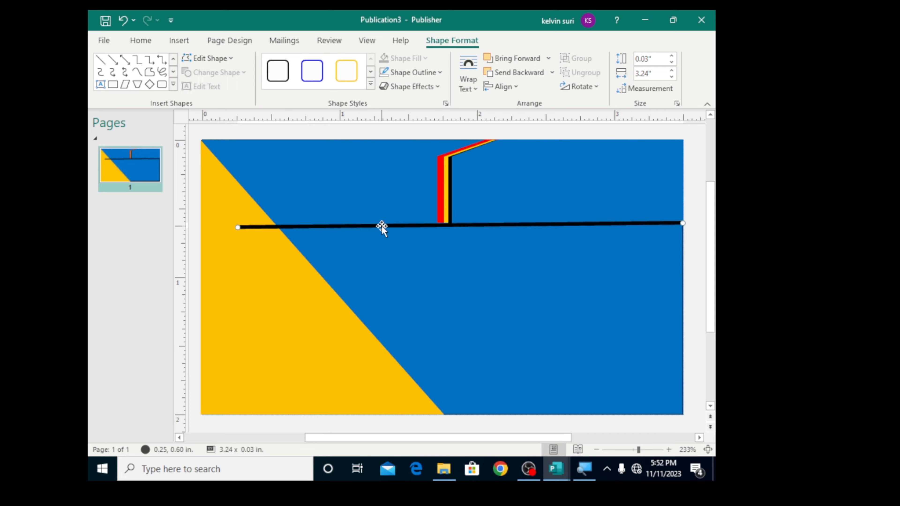
- Set the black horizontal line's weight to 1 pt
{"action": "left_click", "coordinate": [433, 72]}
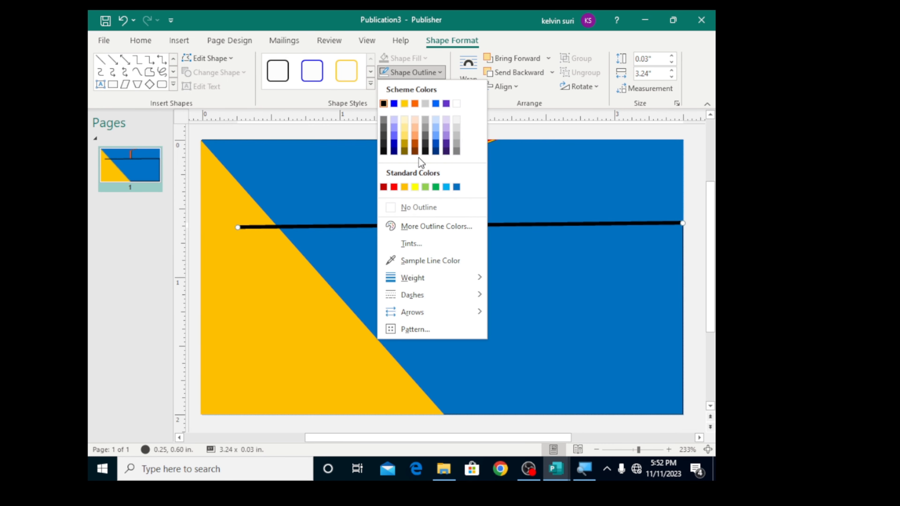
{"action": "mouse_move", "coordinate": [425, 277]}
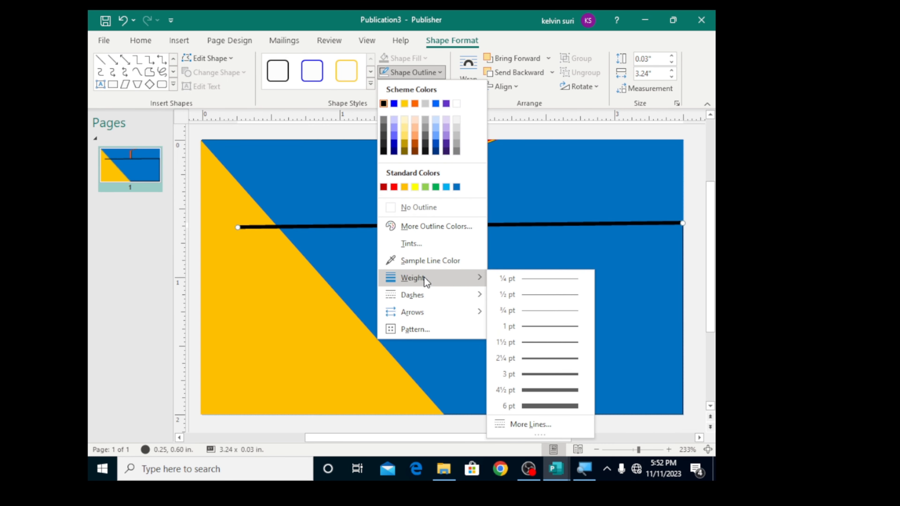
{"action": "left_click", "coordinate": [539, 326]}
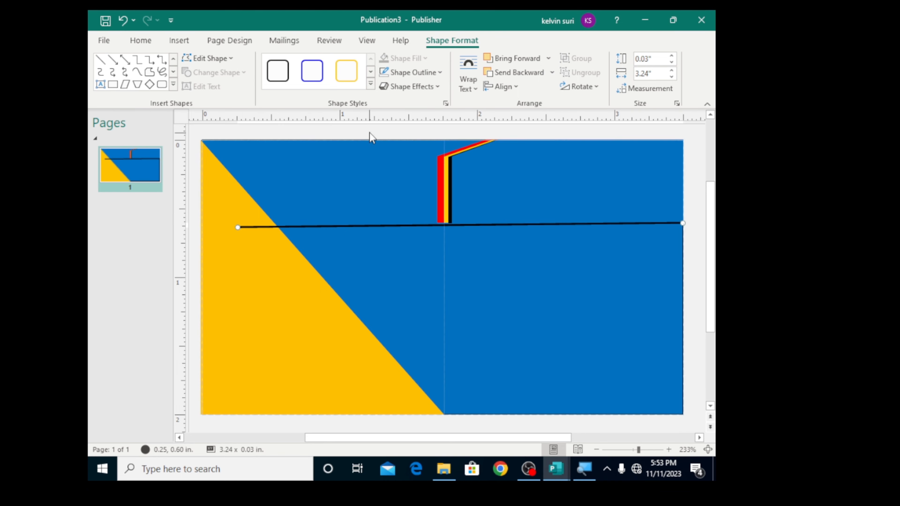
- Apply the gold outline style to the horizontal line and set its weight to ¾ pt
{"action": "left_click", "coordinate": [348, 75]}
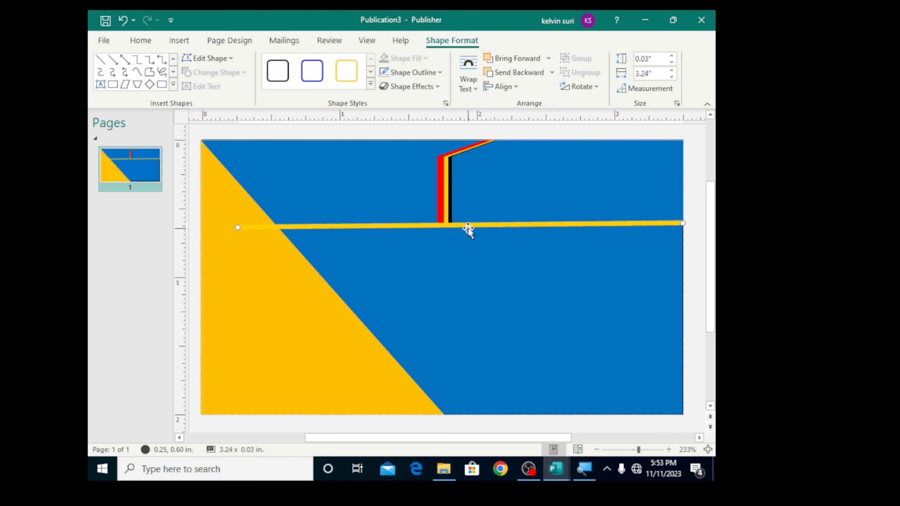
{"action": "left_click", "coordinate": [424, 73]}
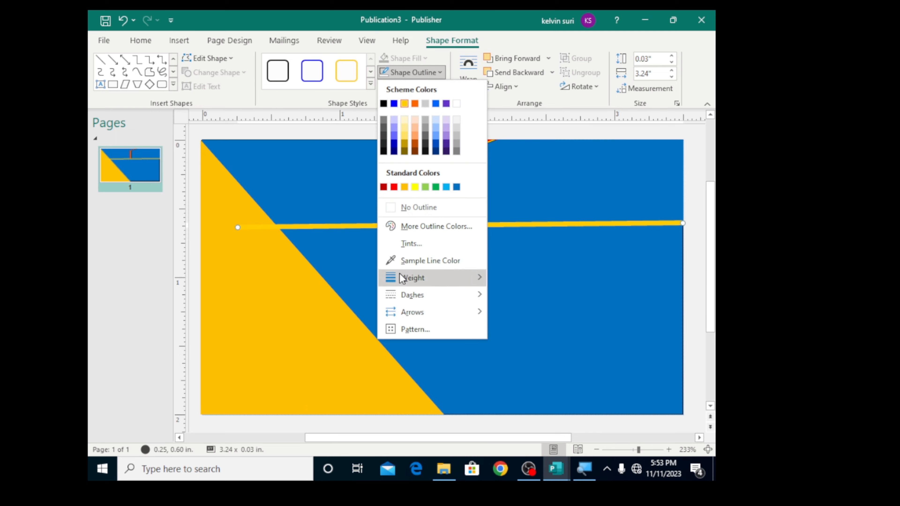
{"action": "mouse_move", "coordinate": [425, 278]}
{"action": "left_click", "coordinate": [536, 311]}
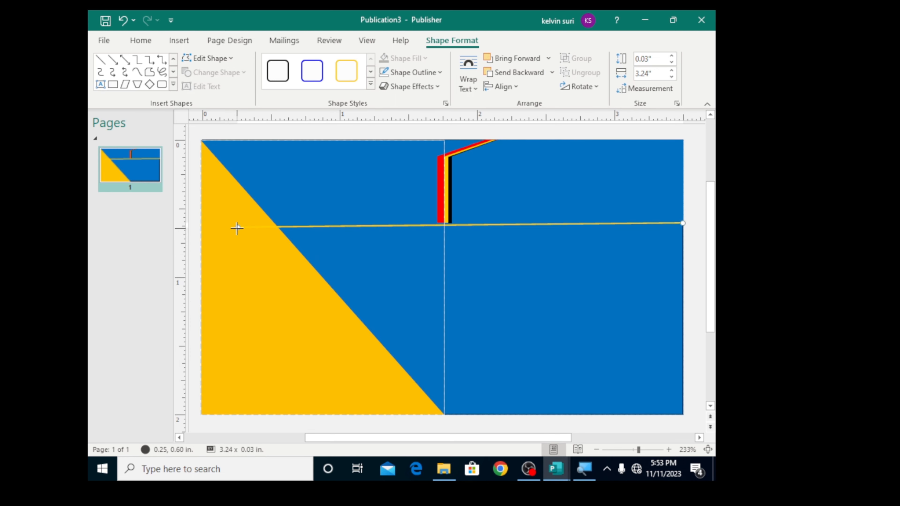
- Raise the line's end inside the triangle slightly to level it, and recolour the line with the standard gold
{"action": "left_click_drag", "start_coordinate": [237, 228], "coordinate": [236, 224]}
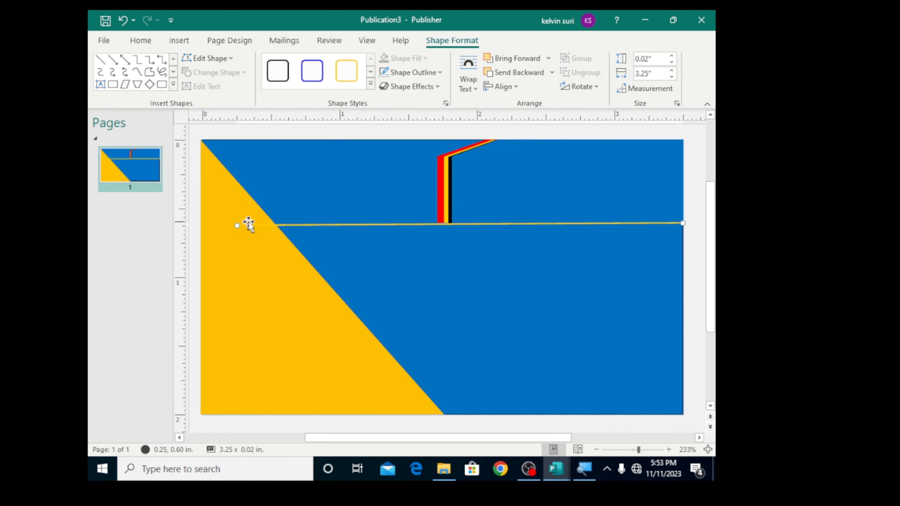
{"action": "left_click", "coordinate": [440, 72]}
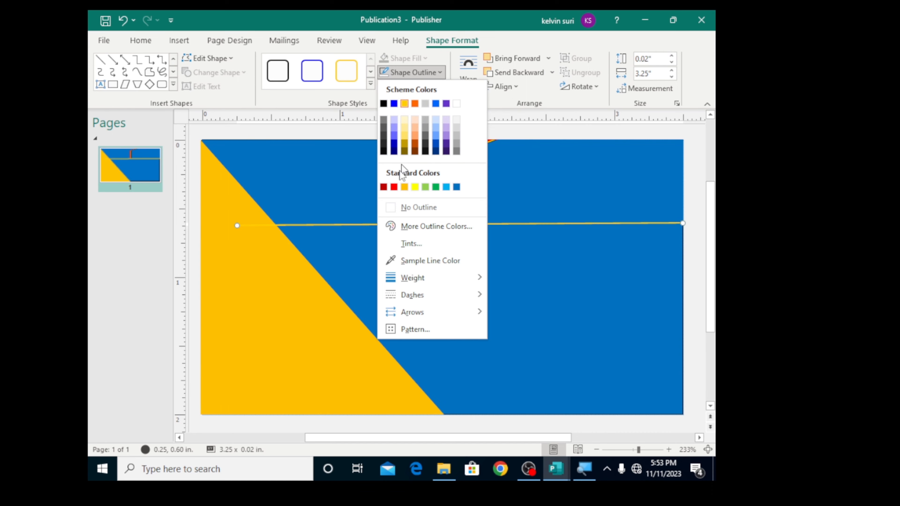
{"action": "left_click", "coordinate": [405, 187]}
{"action": "left_click", "coordinate": [426, 318]}
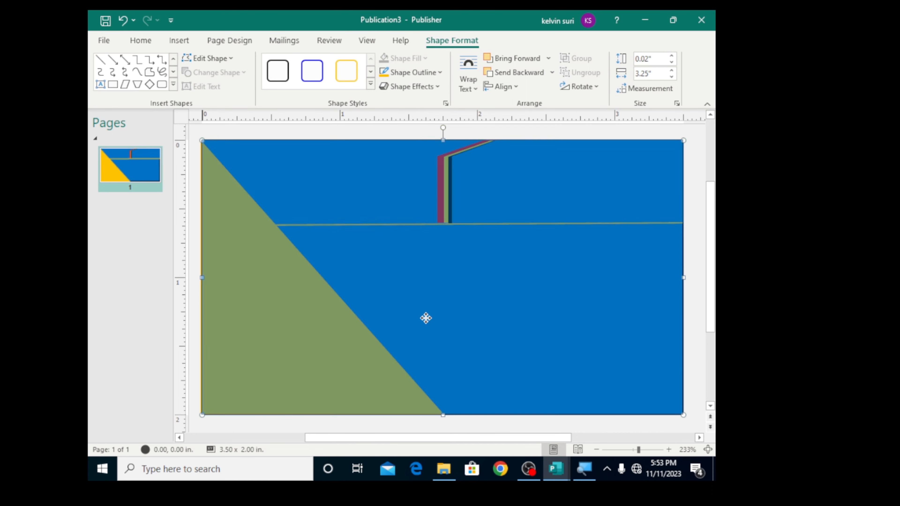
{"action": "scroll", "coordinate": [350, 319], "scroll_direction": "down", "scroll_amount": 3}
{"action": "scroll", "coordinate": [351, 320], "scroll_direction": "up", "scroll_amount": 4}
{"action": "scroll", "coordinate": [350, 319], "scroll_direction": "down", "scroll_amount": 1}
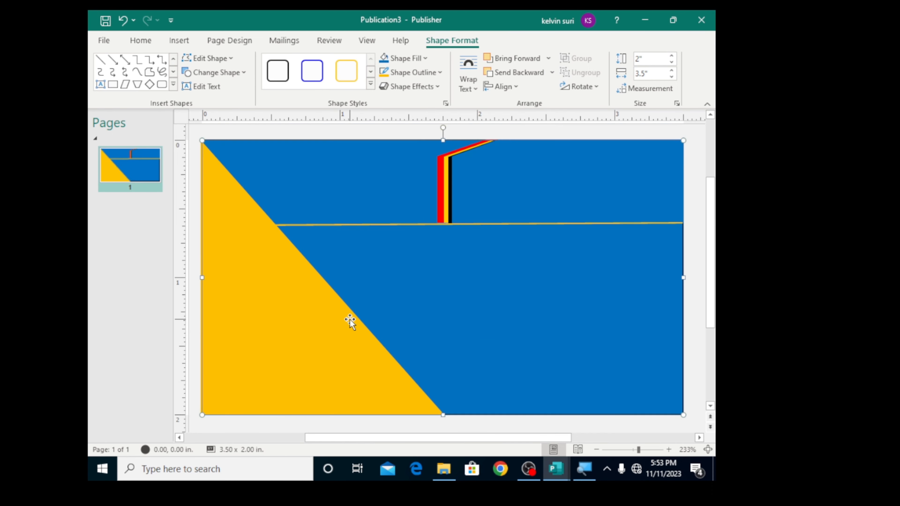
{"action": "scroll", "coordinate": [349, 319], "scroll_direction": "up", "scroll_amount": 1}
{"action": "scroll", "coordinate": [349, 319], "scroll_direction": "down", "scroll_amount": 1}
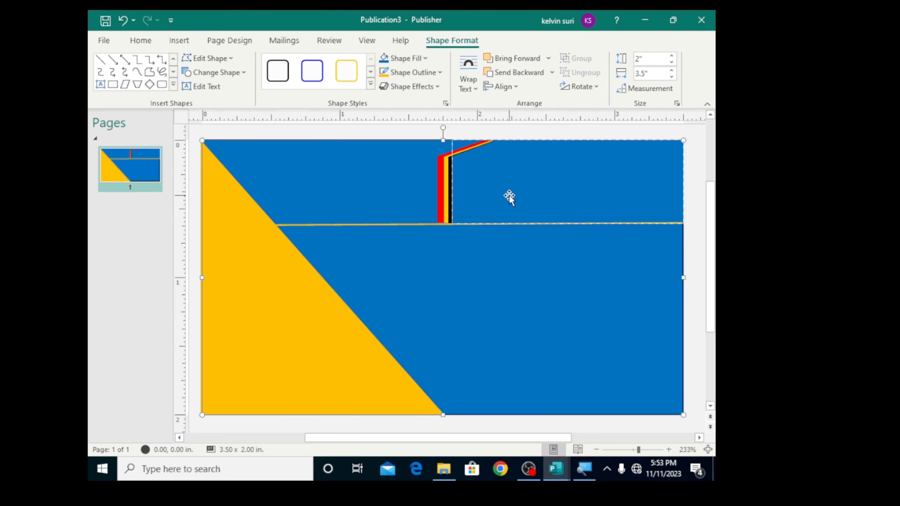
- Add the text "SURI SPARE LTD" in capitals inside the blue cut-corner shape
{"action": "left_click", "coordinate": [514, 183]}
{"action": "right_click", "coordinate": [515, 183]}
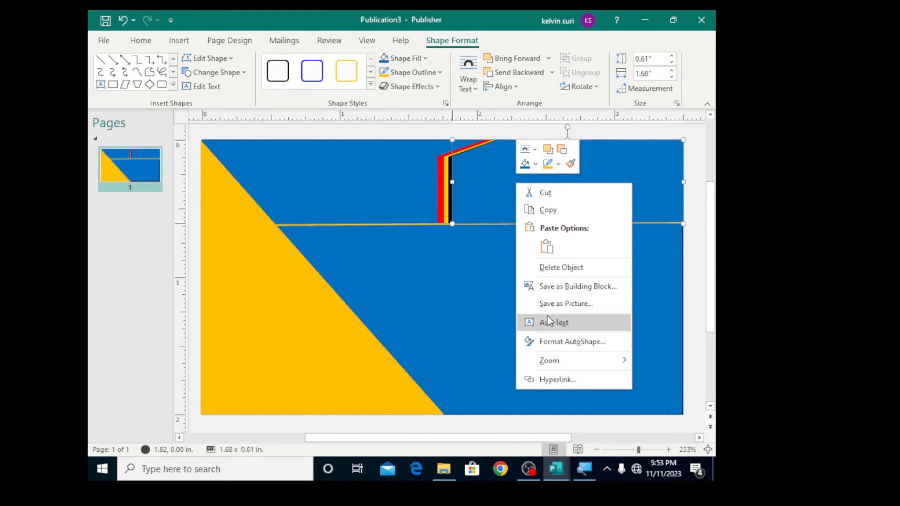
{"action": "left_click", "coordinate": [547, 321]}
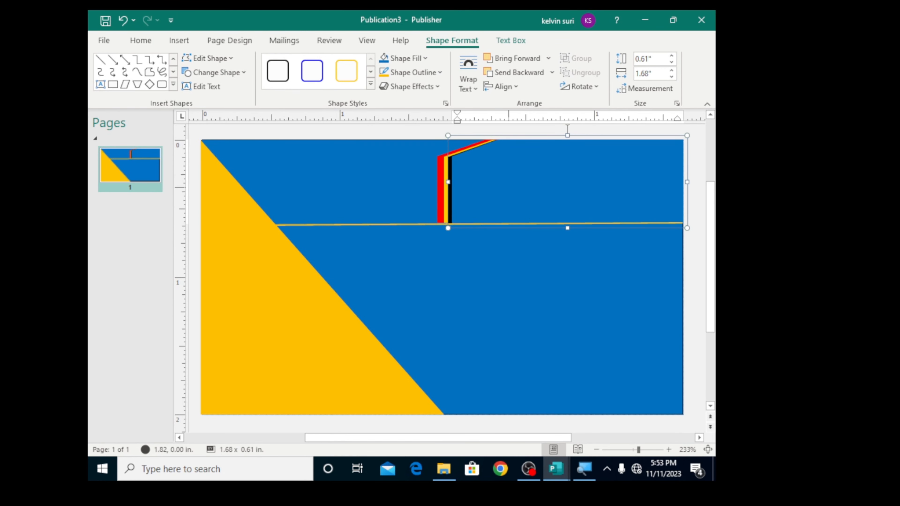
{"action": "type", "text": "su"}
{"action": "key", "text": "BackSpace"}
{"action": "key", "text": "BackSpace"}
{"action": "key", "text": "Caps_Lock"}
{"action": "type", "text": "SU"}
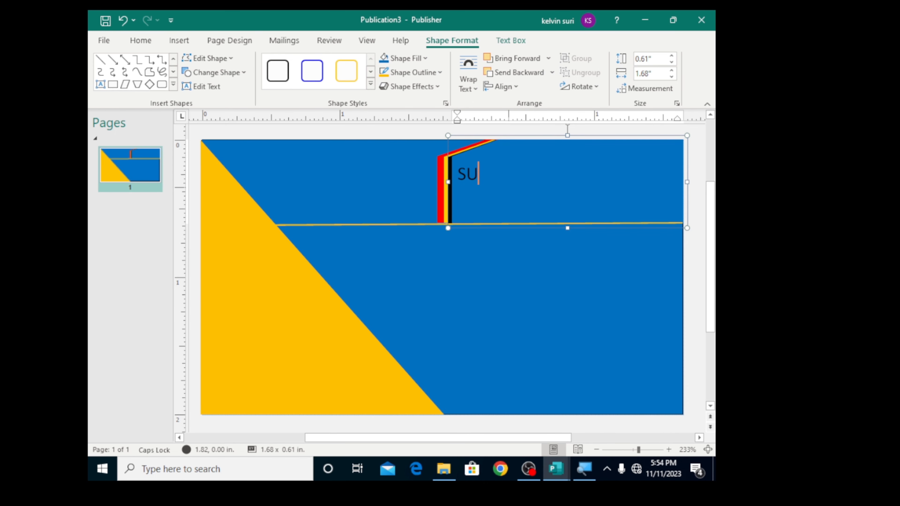
{"action": "type", "text": "RI SPARE L"}
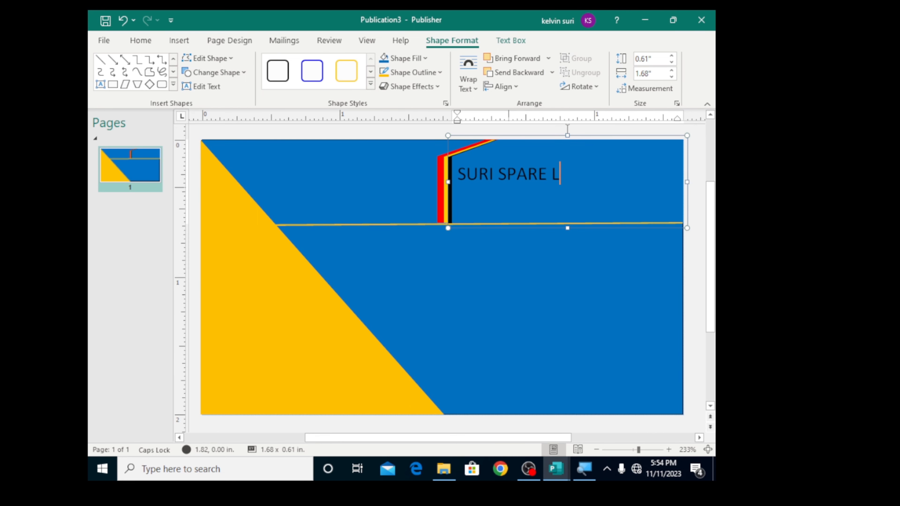
{"action": "type", "text": "TD"}
- Insert the word "MOTORS" before "LTD" in the company name
{"action": "left_click", "coordinate": [549, 179]}
{"action": "type", "text": "MOTOR"}
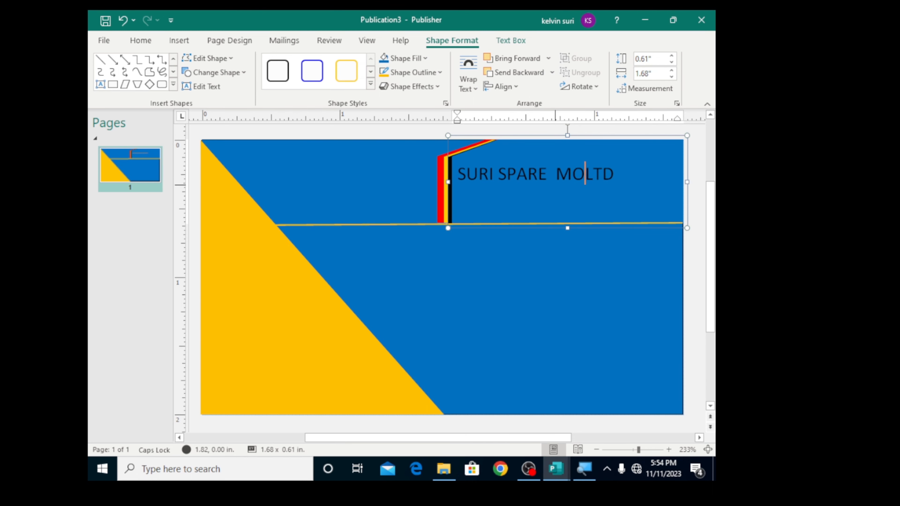
{"action": "type", "text": "SD"}
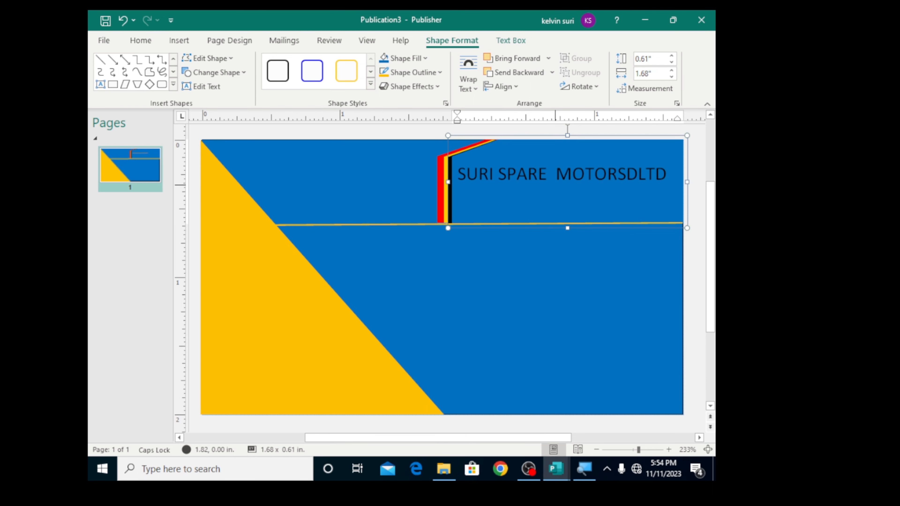
{"action": "key", "text": "BackSpace"}
- Select the whole company name and open its font size choices
{"action": "left_click_drag", "start_coordinate": [665, 181], "coordinate": [457, 174]}
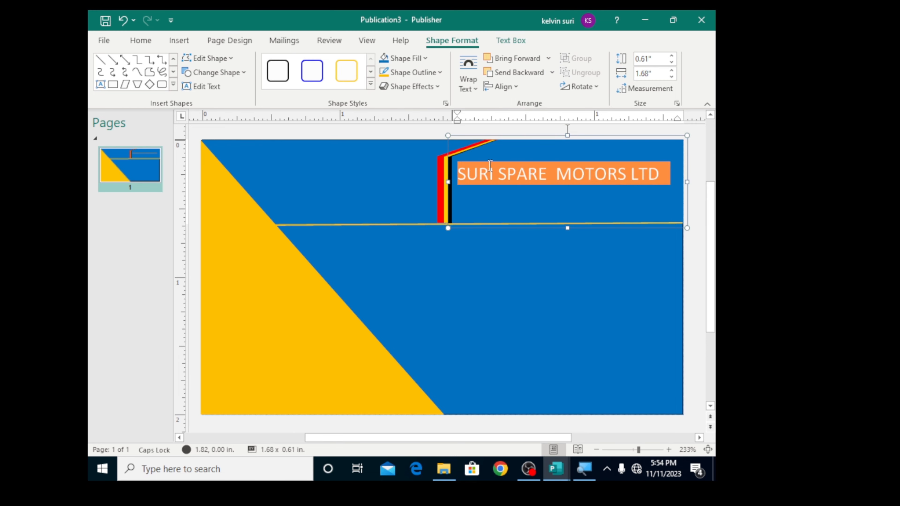
{"action": "left_click", "coordinate": [141, 42]}
{"action": "left_click", "coordinate": [241, 64]}
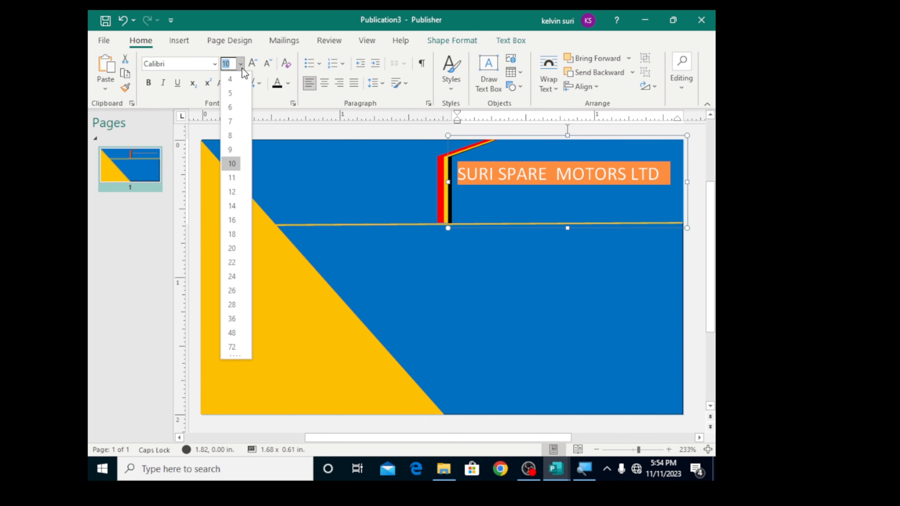